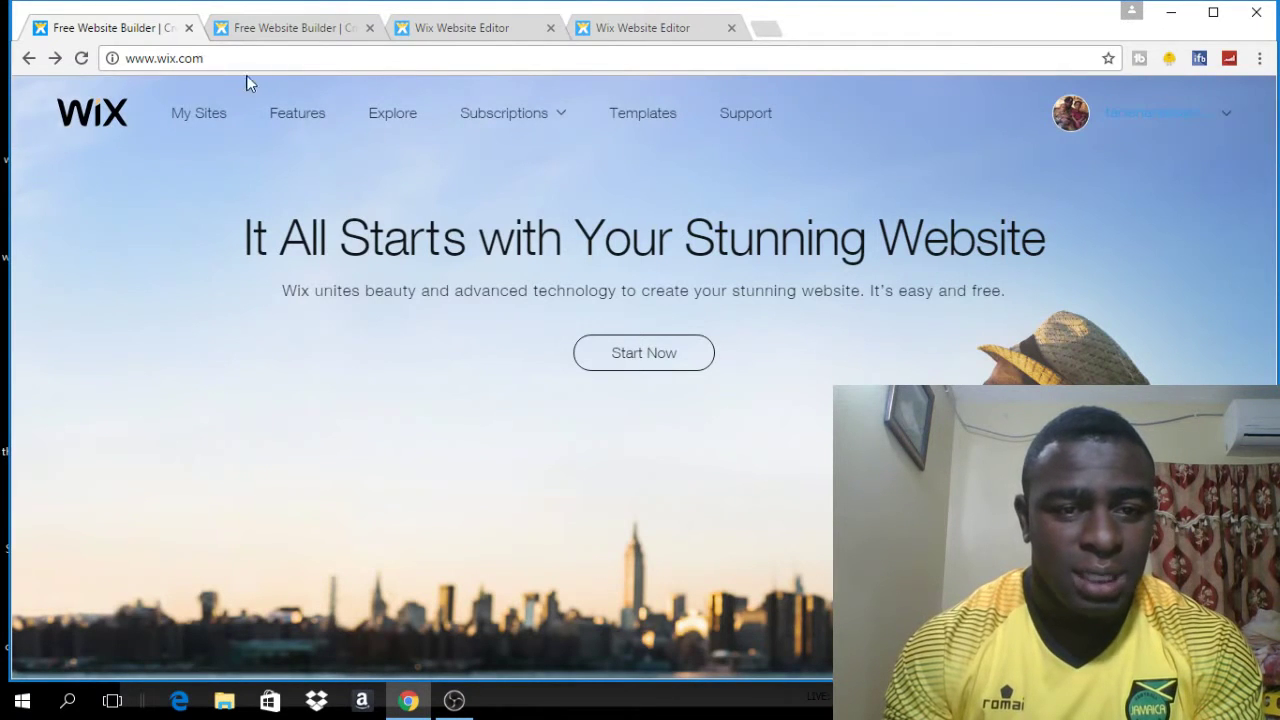
Step: Log in to Wix with the saved account e-mail and the account password
{"action": "left_click", "coordinate": [632, 355]}
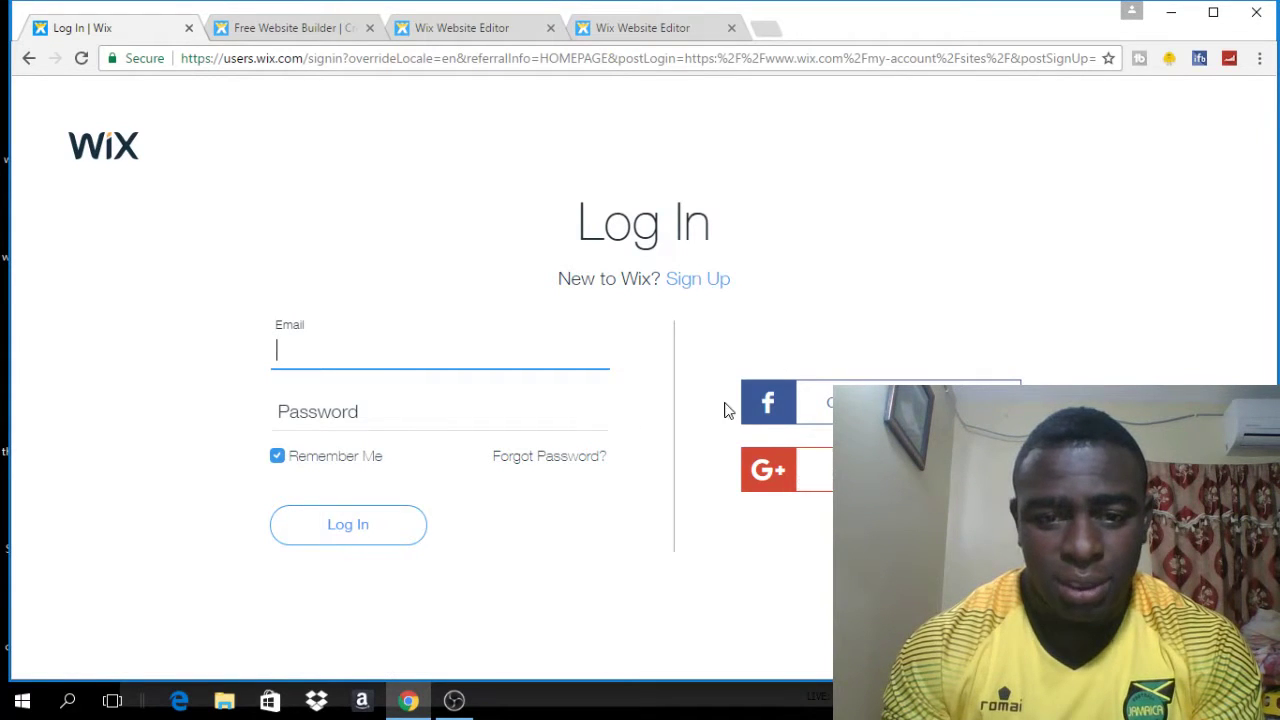
{"action": "left_click", "coordinate": [690, 285]}
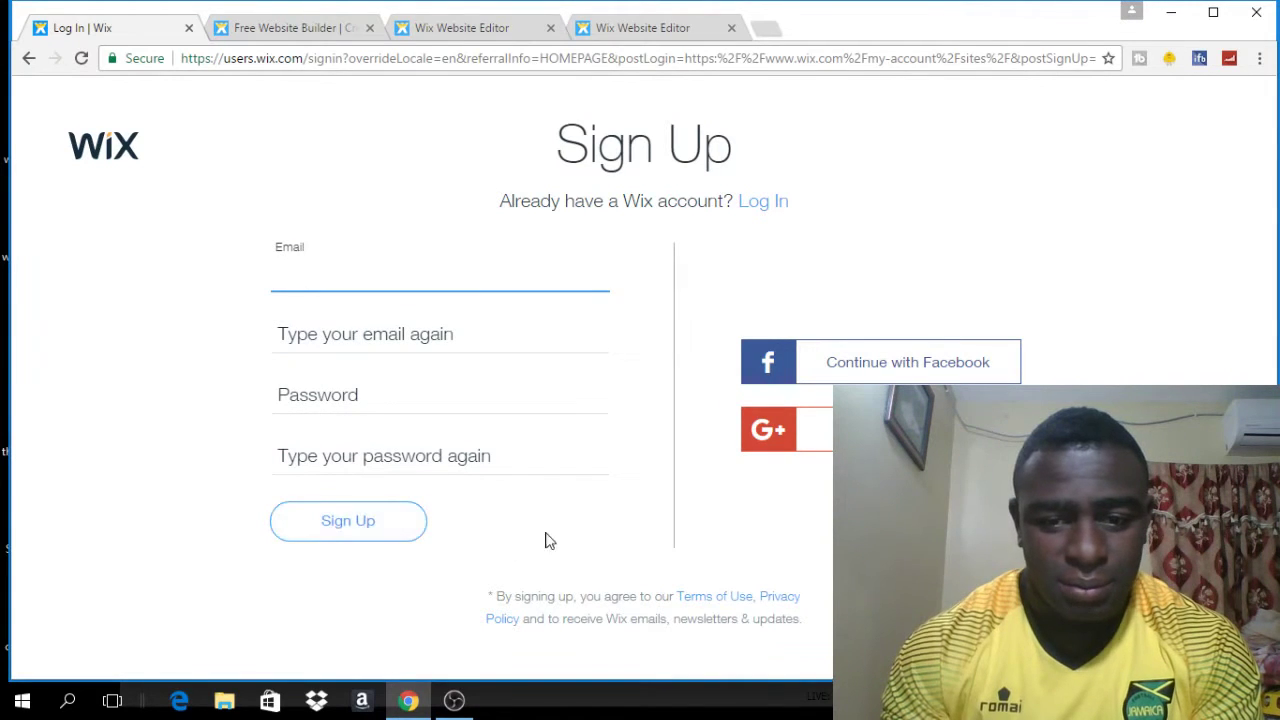
{"action": "left_click", "coordinate": [757, 206]}
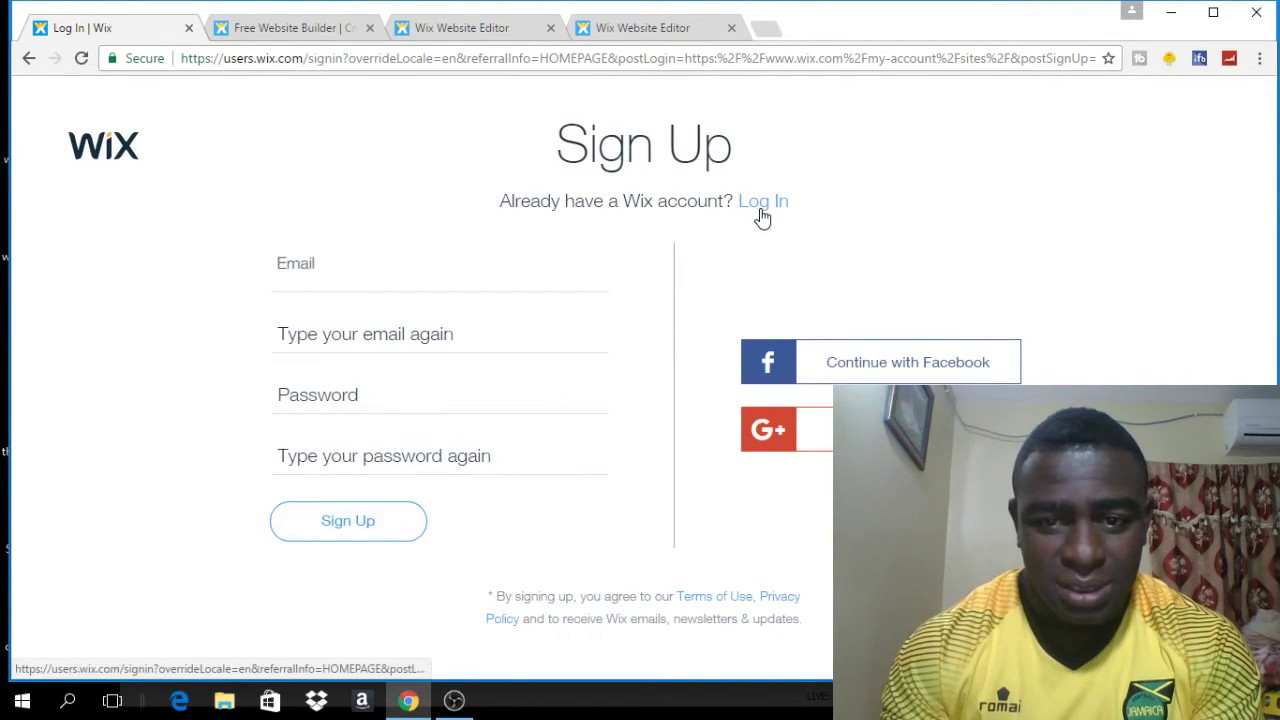
{"action": "left_click", "coordinate": [295, 353]}
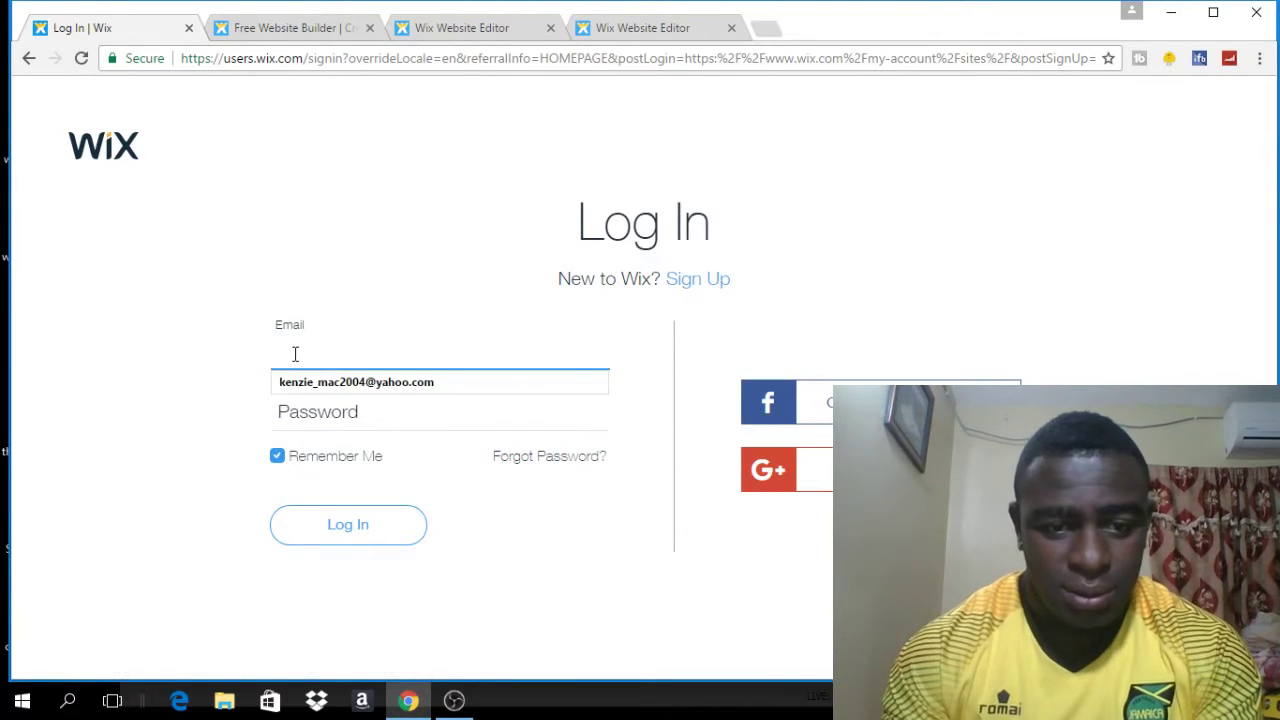
{"action": "left_click", "coordinate": [333, 388]}
{"action": "left_click", "coordinate": [313, 412]}
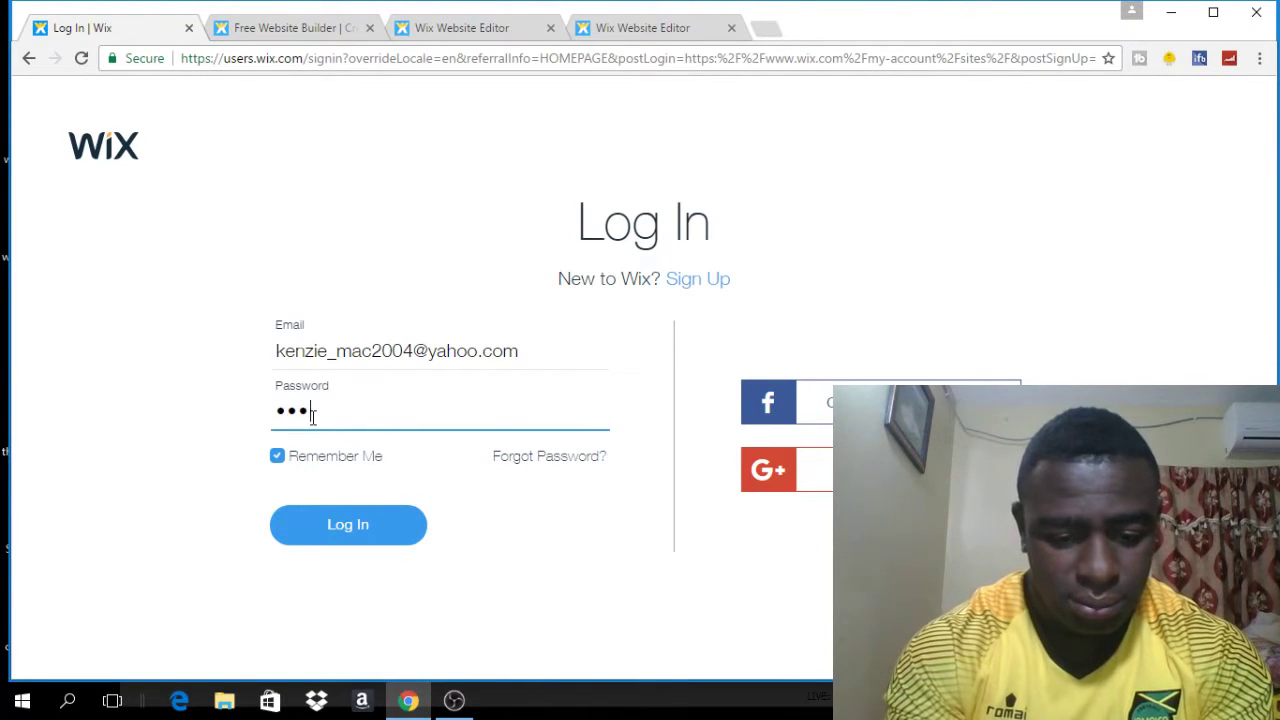
{"action": "type", "text": "••••••••"}
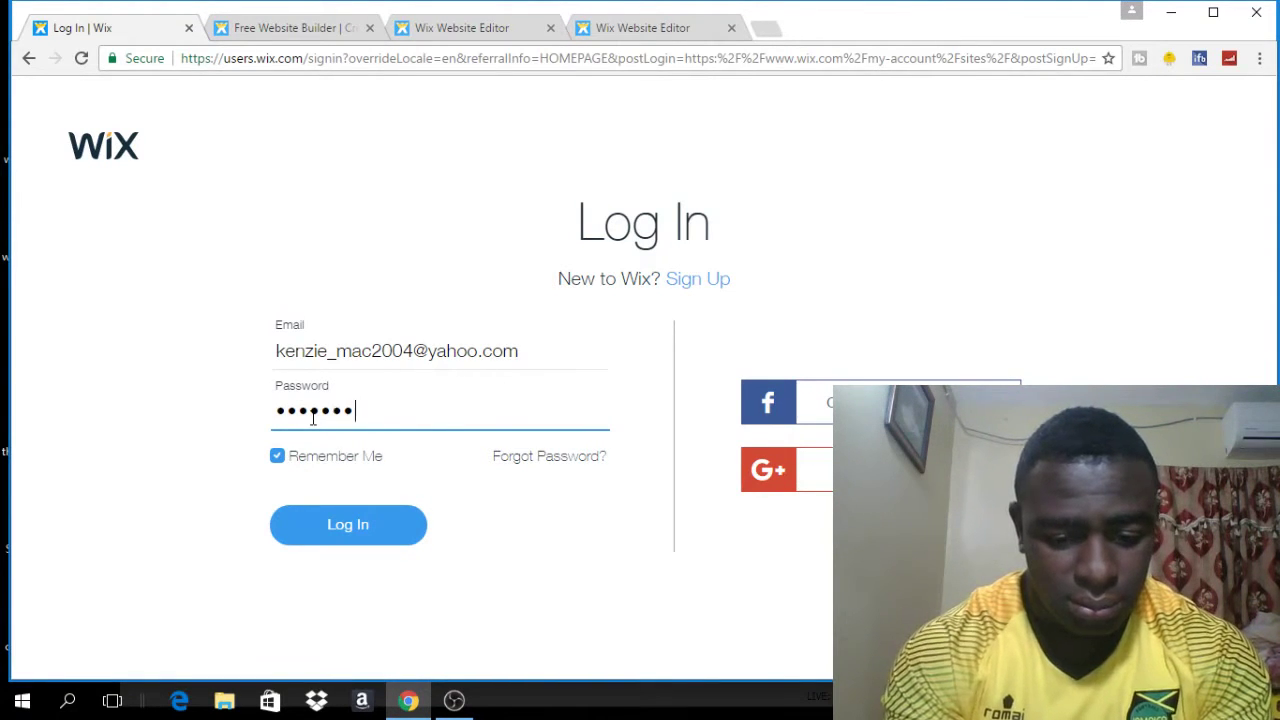
{"action": "type", "text": "•••••••"}
{"action": "left_click", "coordinate": [317, 527]}
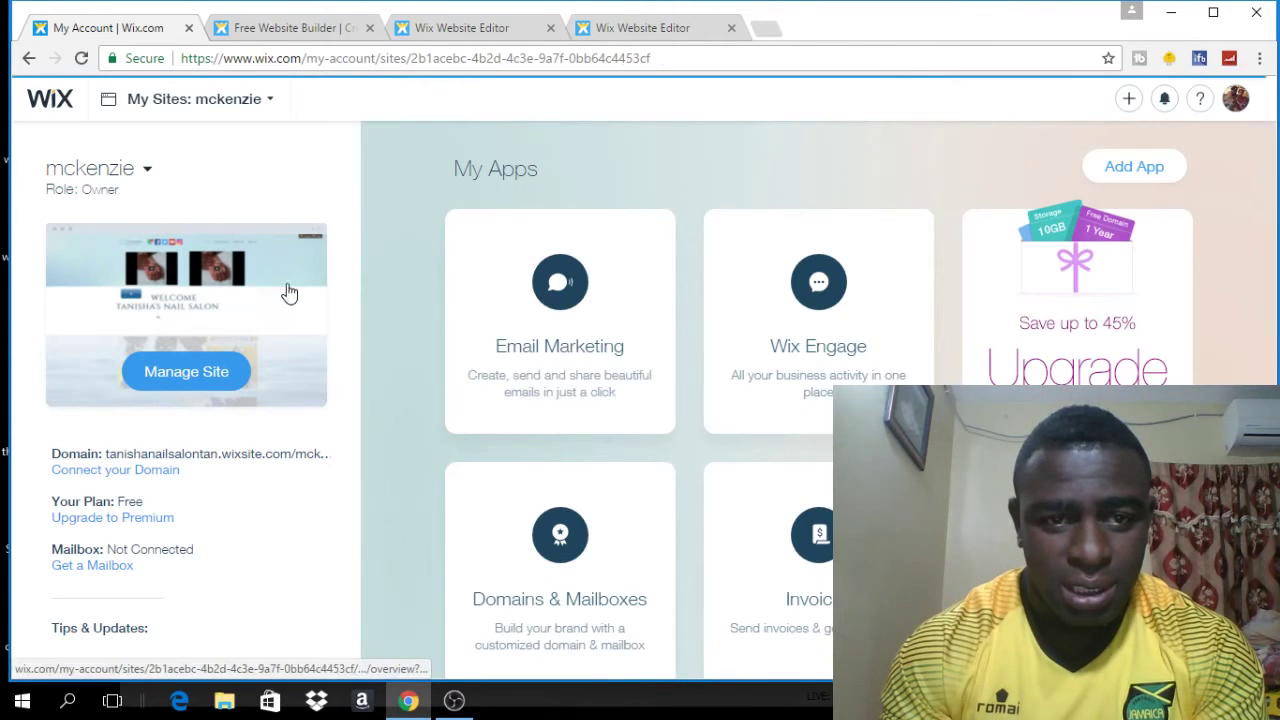
Step: Create a new site in the Beauty & Wellness category and choose to build it in the Wix Editor
{"action": "left_click", "coordinate": [1130, 102]}
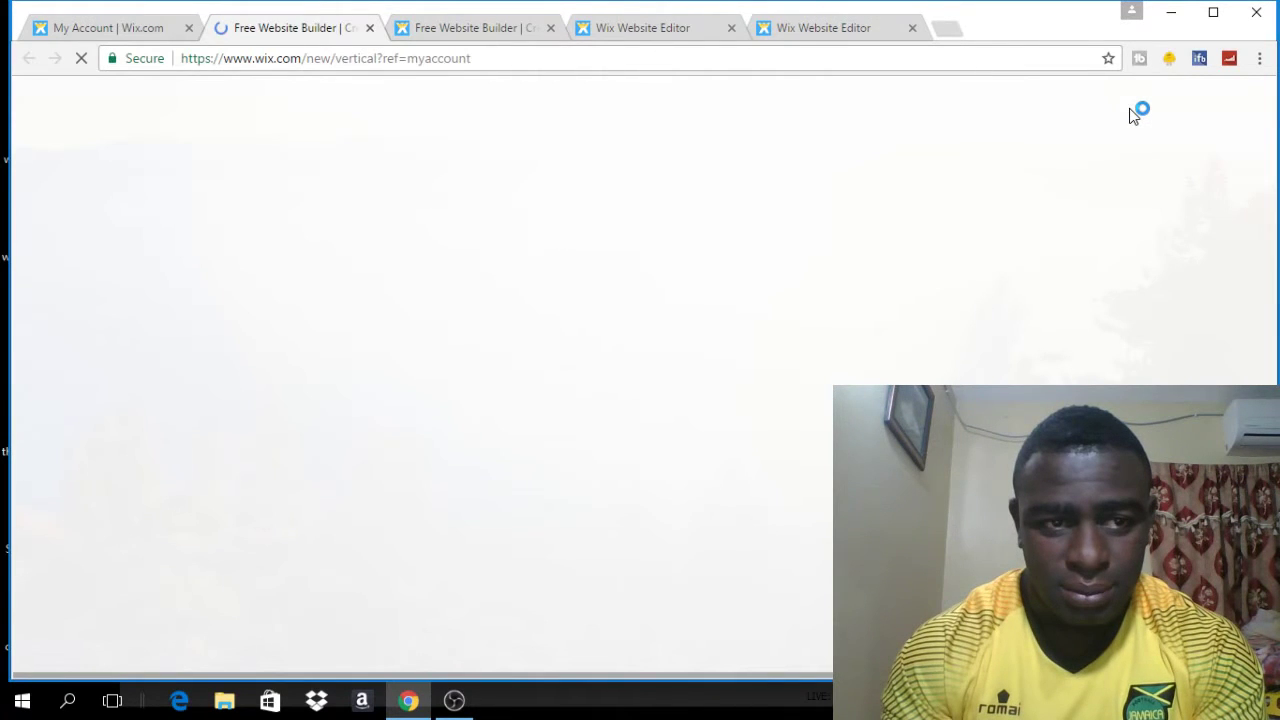
{"action": "mouse_move", "coordinate": [1094, 136]}
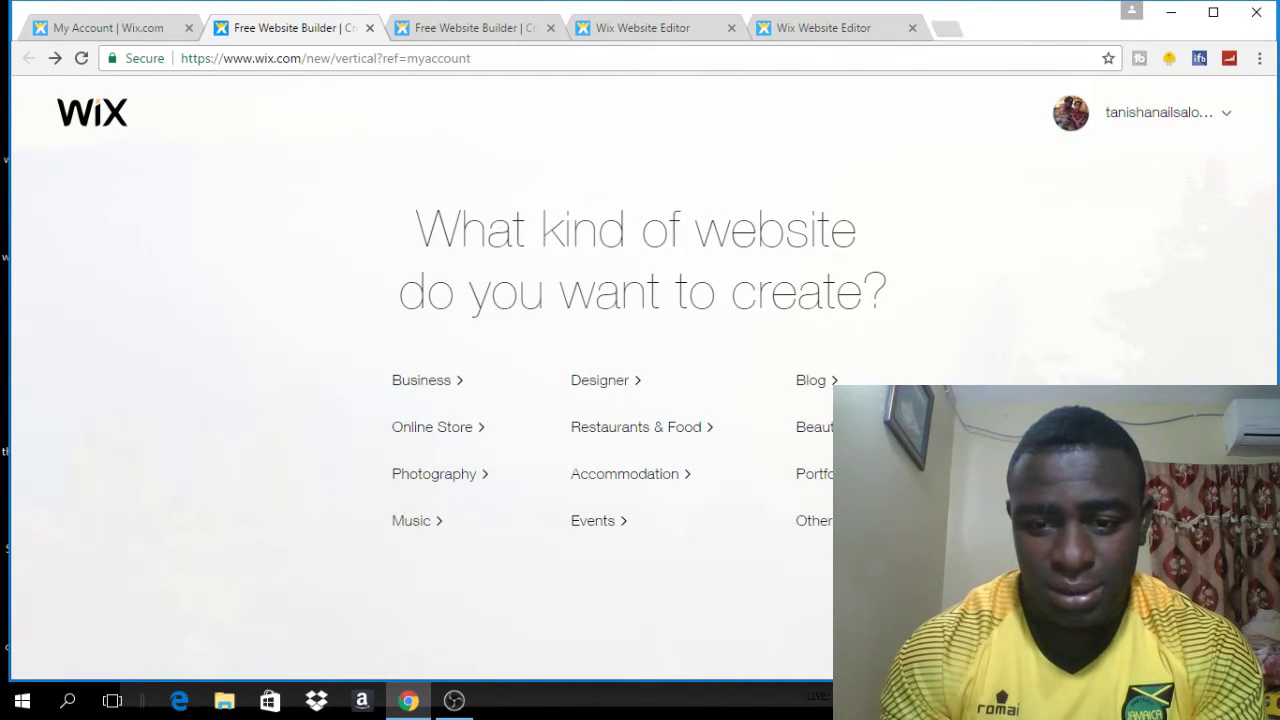
{"action": "left_click", "coordinate": [814, 427]}
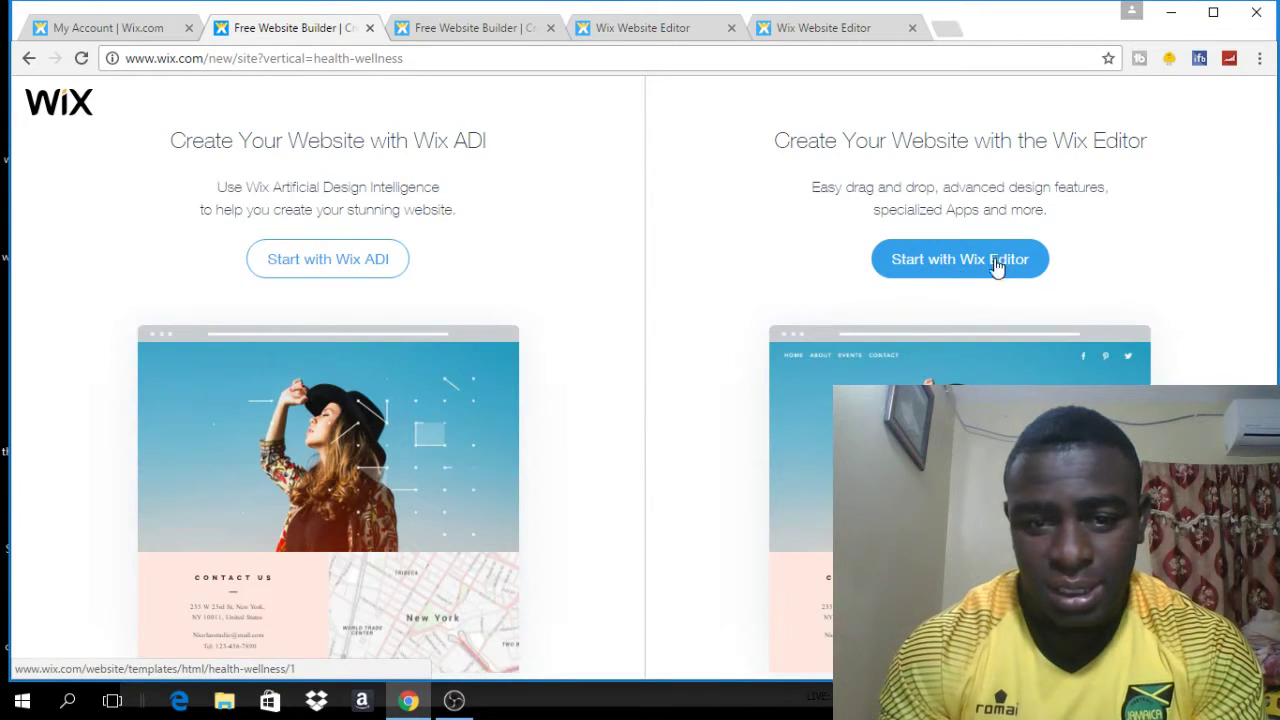
{"action": "left_click", "coordinate": [960, 262]}
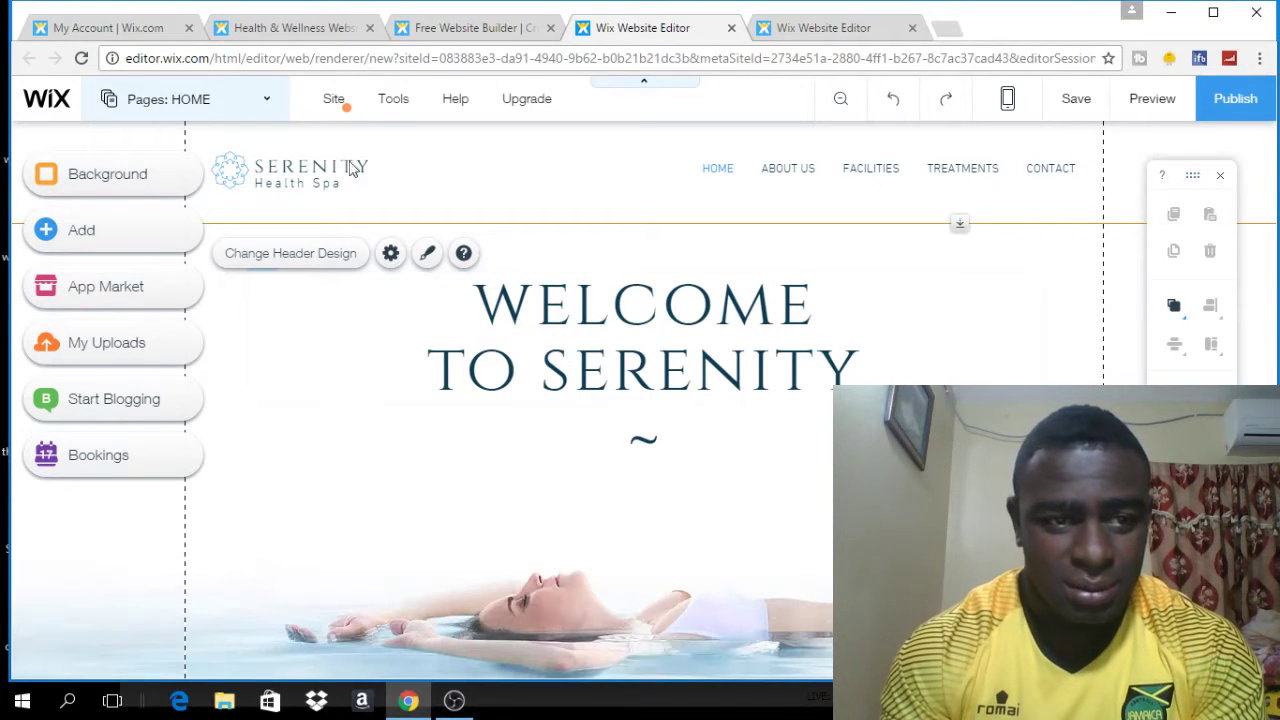
Step: Open the Serenity template's page list and the options menu for its HOME page
{"action": "left_click", "coordinate": [181, 101]}
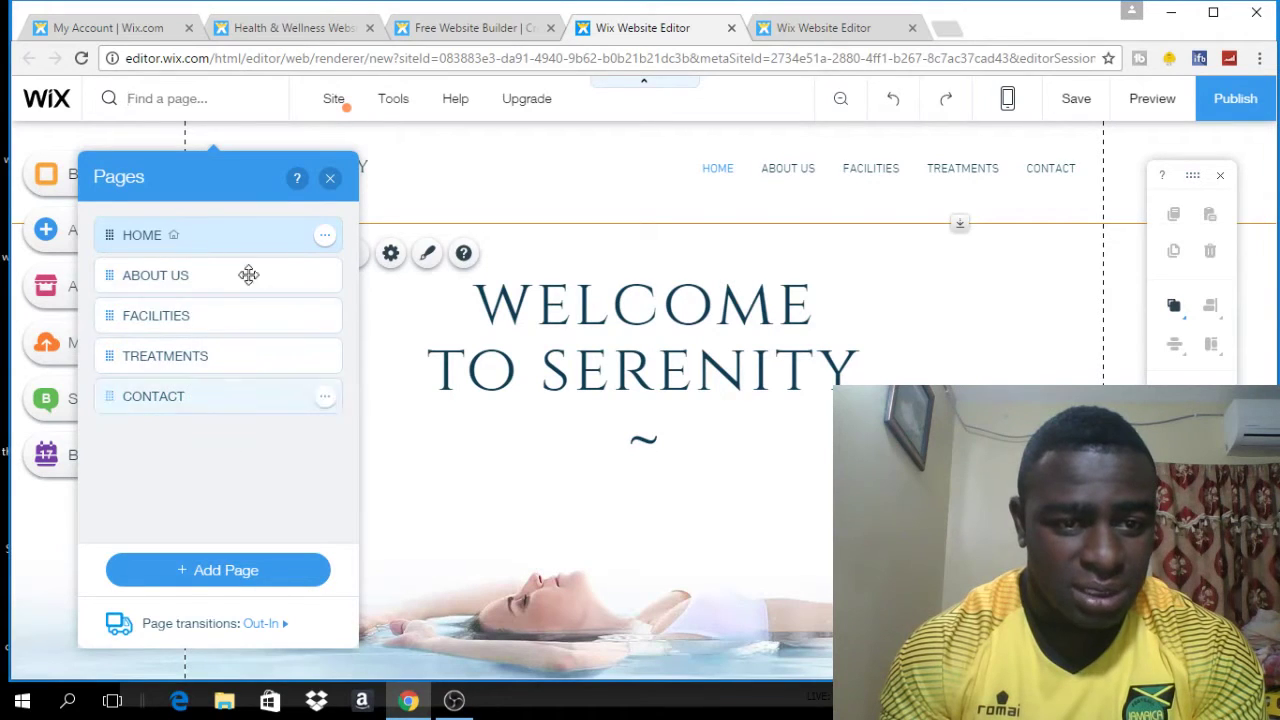
{"action": "left_click", "coordinate": [325, 237]}
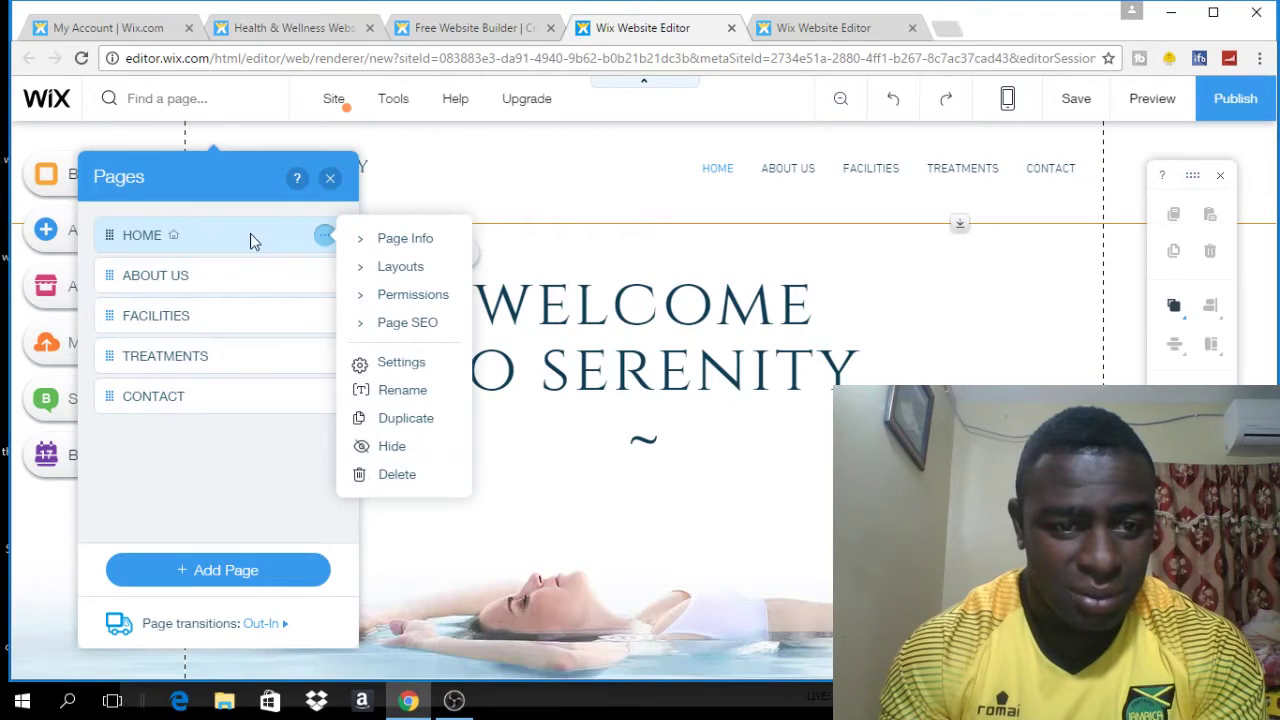
Step: Try renaming HOME, look over the Site, Tools, Help and Upgrade menus, then close the panels
{"action": "left_click", "coordinate": [404, 390]}
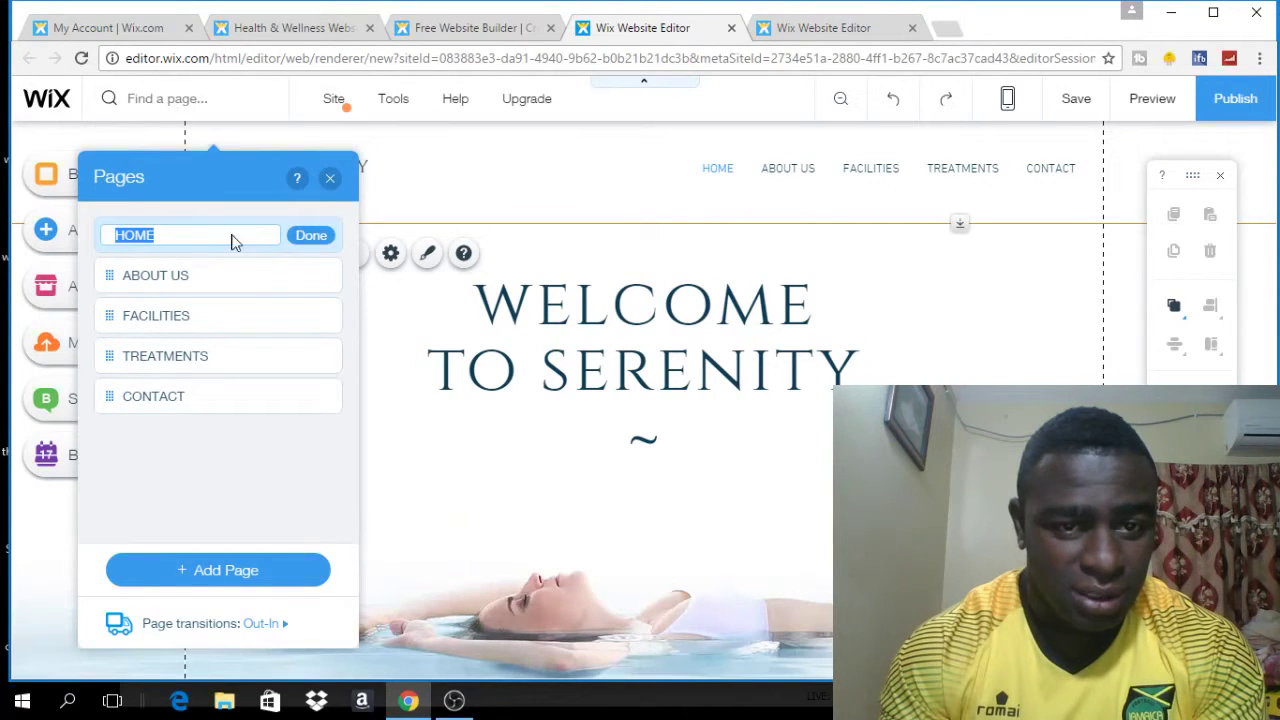
{"action": "left_click", "coordinate": [347, 113]}
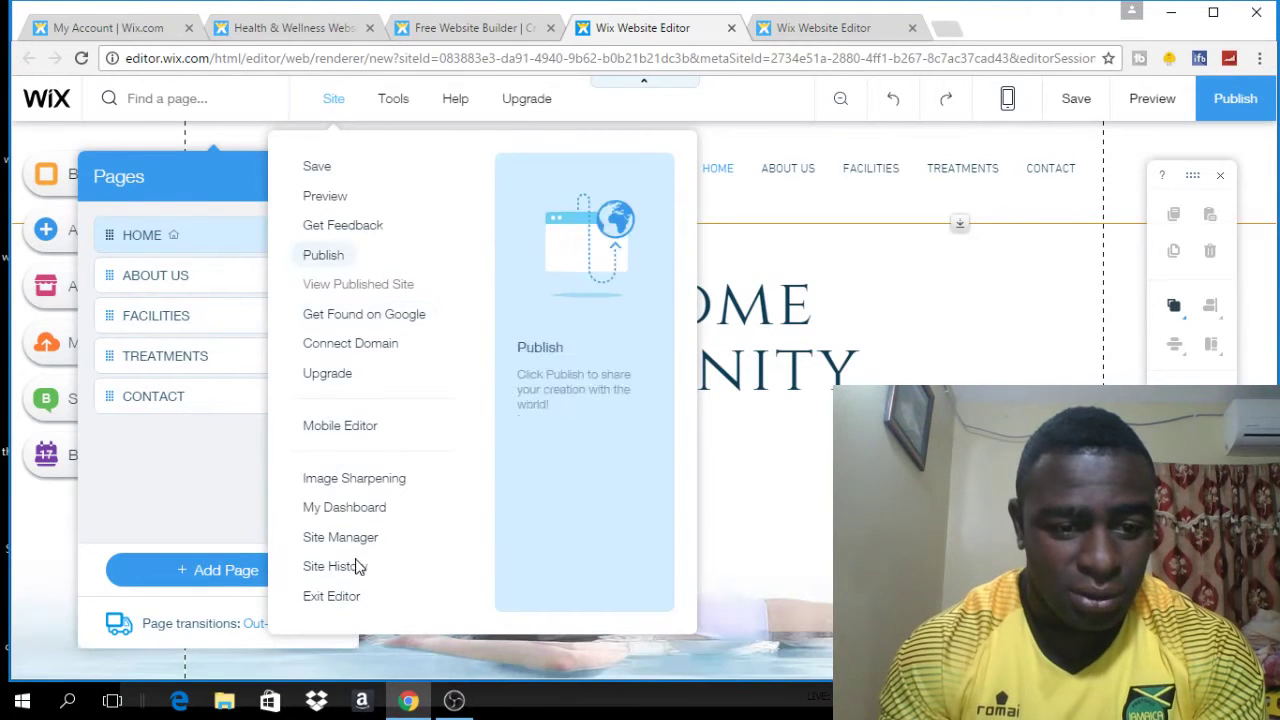
{"action": "mouse_move", "coordinate": [395, 103]}
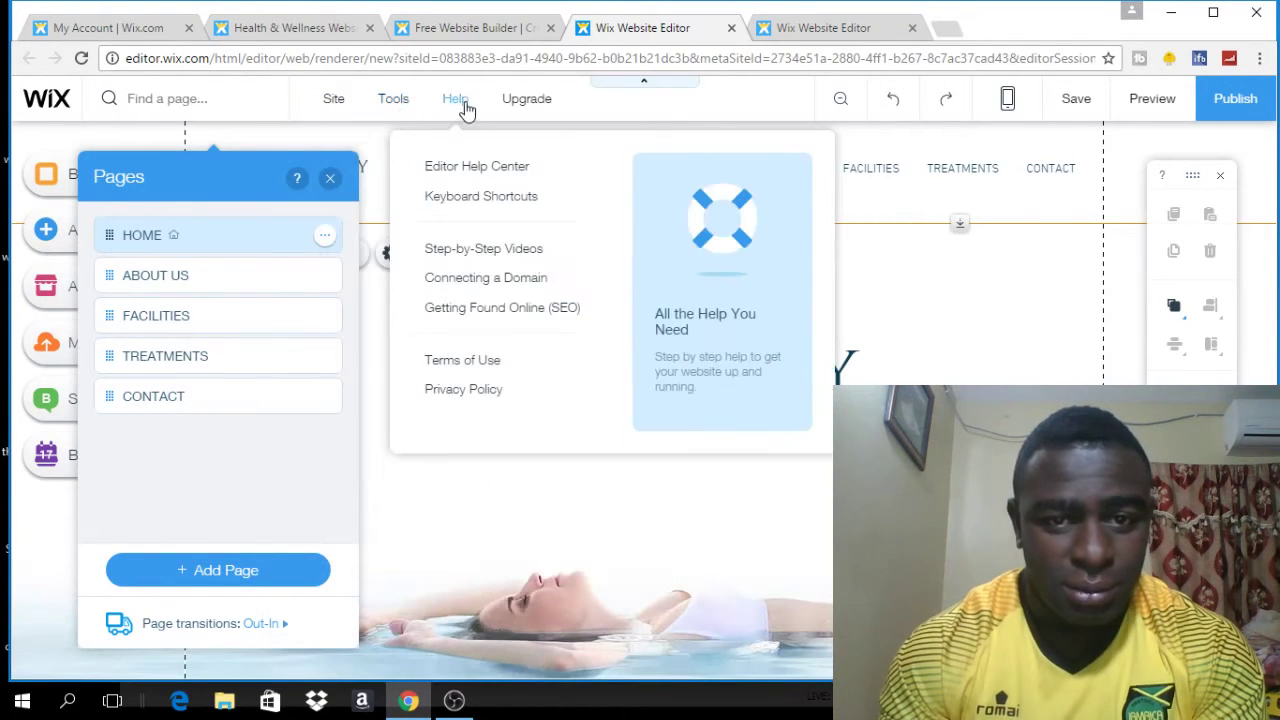
{"action": "mouse_move", "coordinate": [527, 108]}
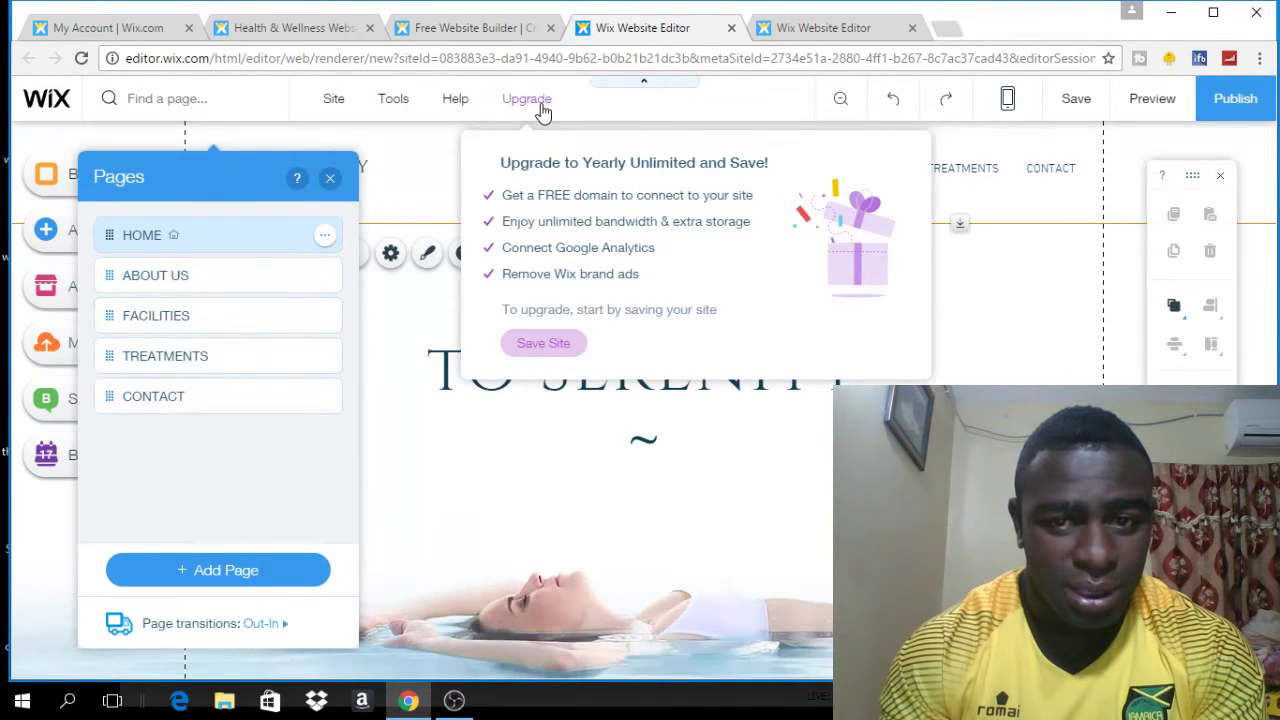
{"action": "left_click", "coordinate": [430, 130]}
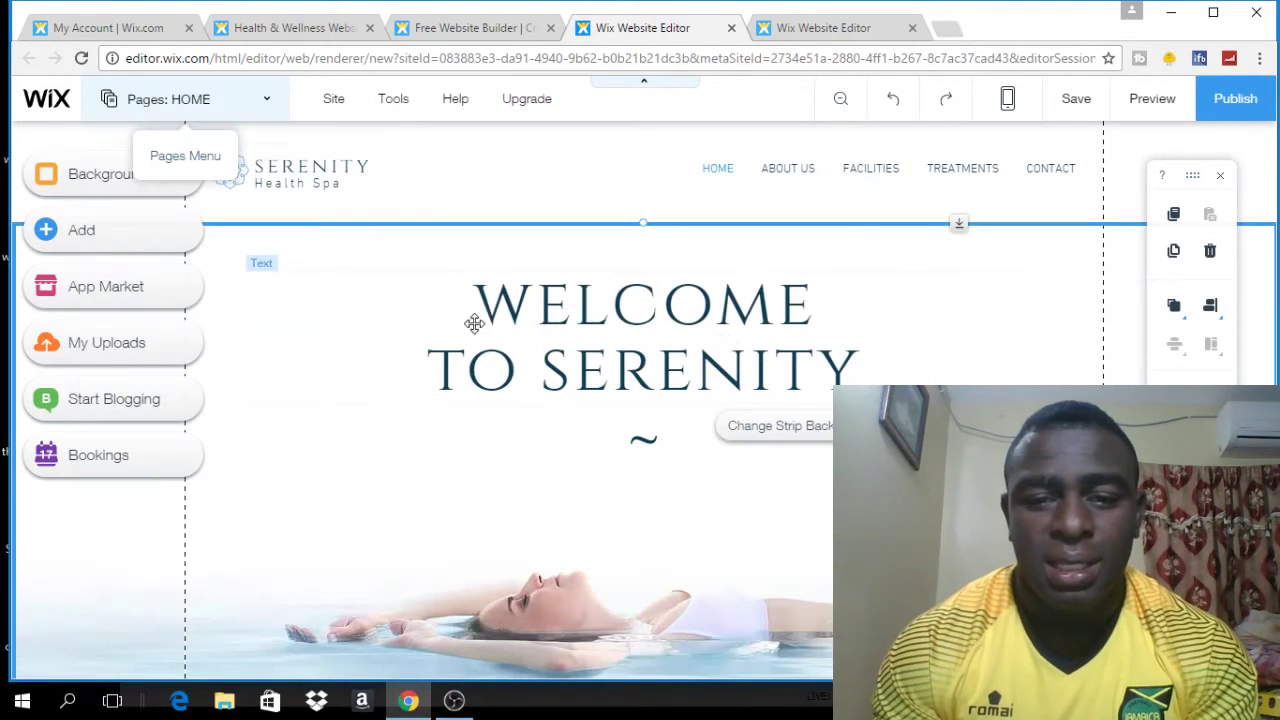
Step: Trim the welcome heading to 'WELCOME TO SER' and bring up the Page Background panel
{"action": "left_click", "coordinate": [880, 344]}
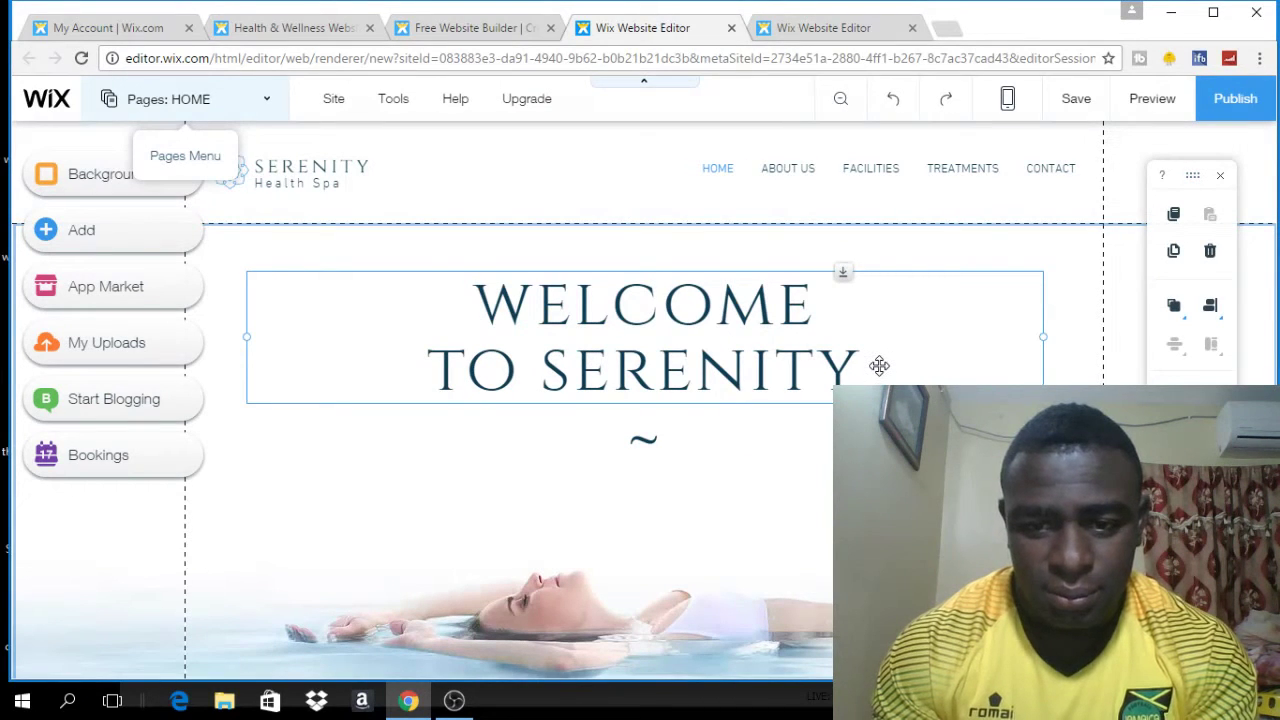
{"action": "double_click", "coordinate": [878, 365]}
{"action": "double_click", "coordinate": [873, 366]}
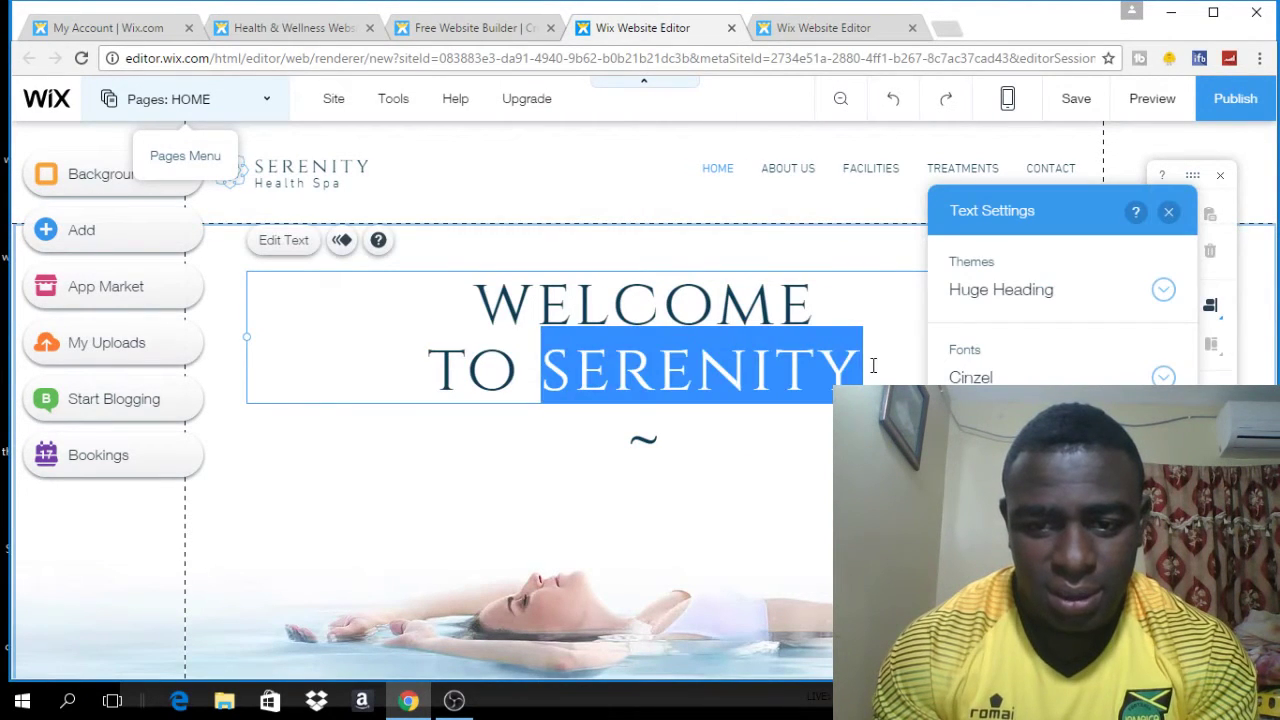
{"action": "left_click", "coordinate": [873, 366]}
{"action": "key", "text": "BackSpace"}
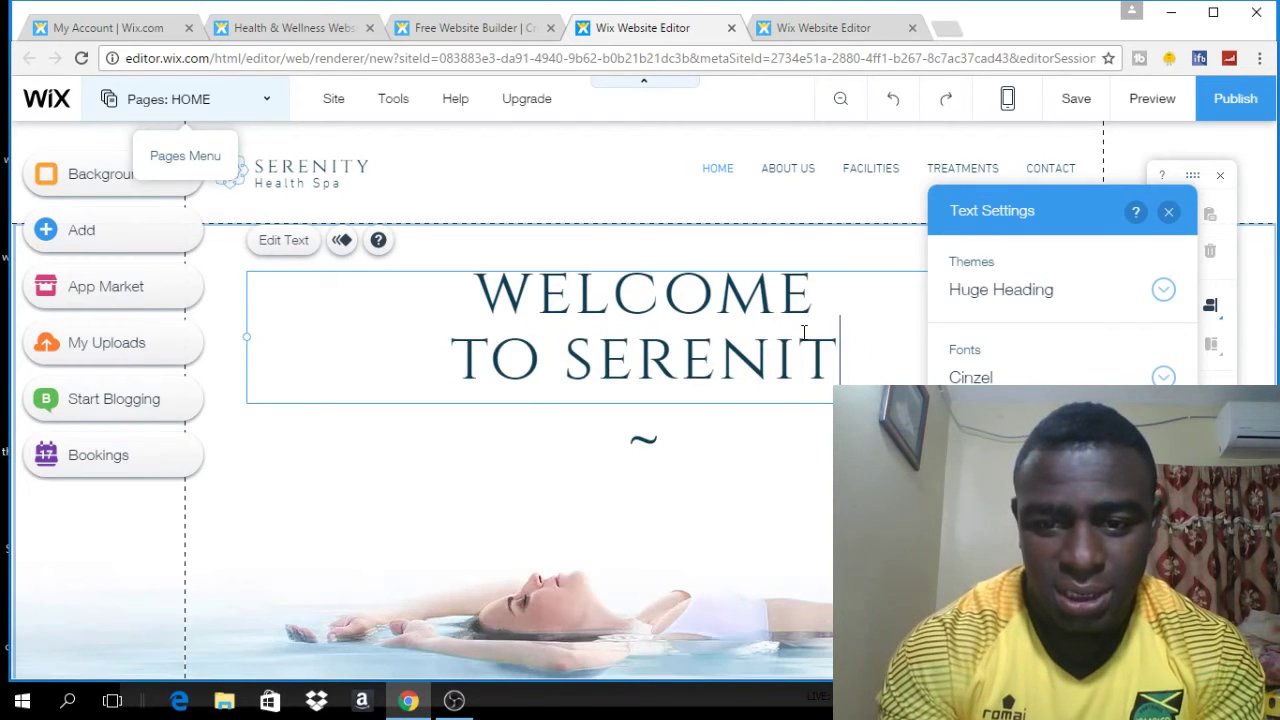
{"action": "key", "text": "BackSpace"}
{"action": "key", "text": "BackSpace"}
{"action": "key", "text": "BackSpace"}
{"action": "key", "text": "BackSpace"}
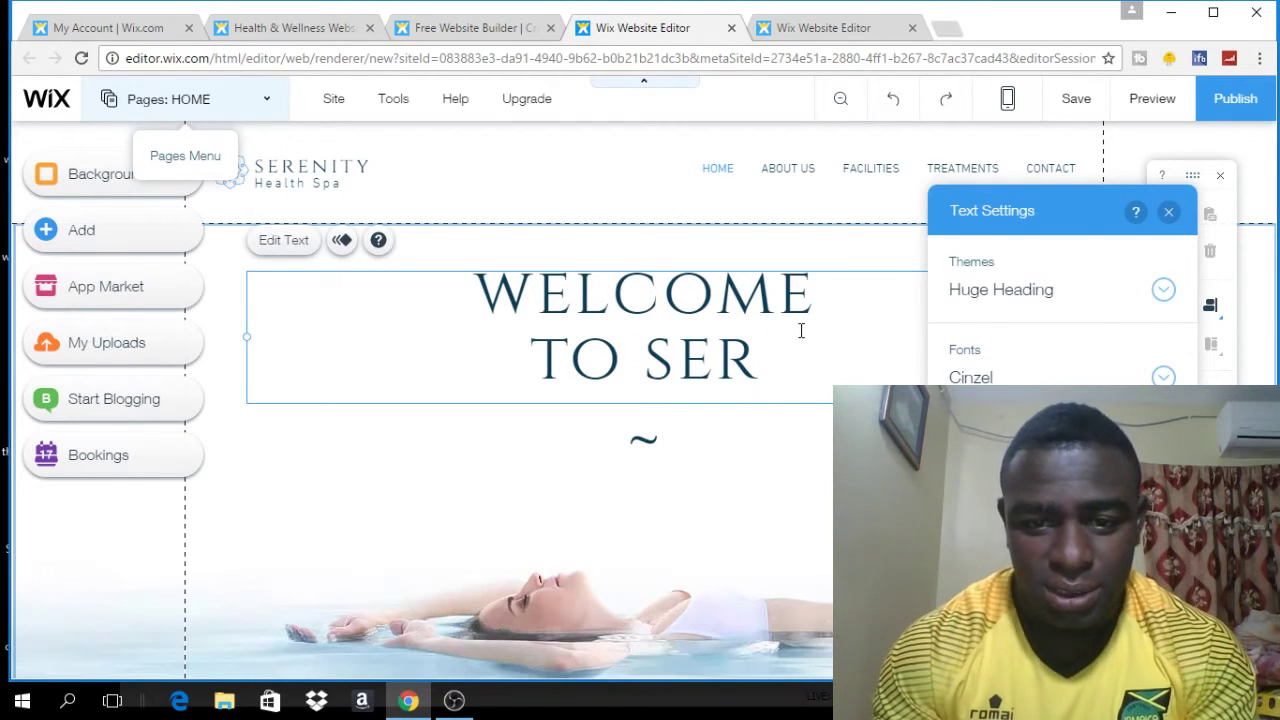
{"action": "left_click", "coordinate": [91, 176]}
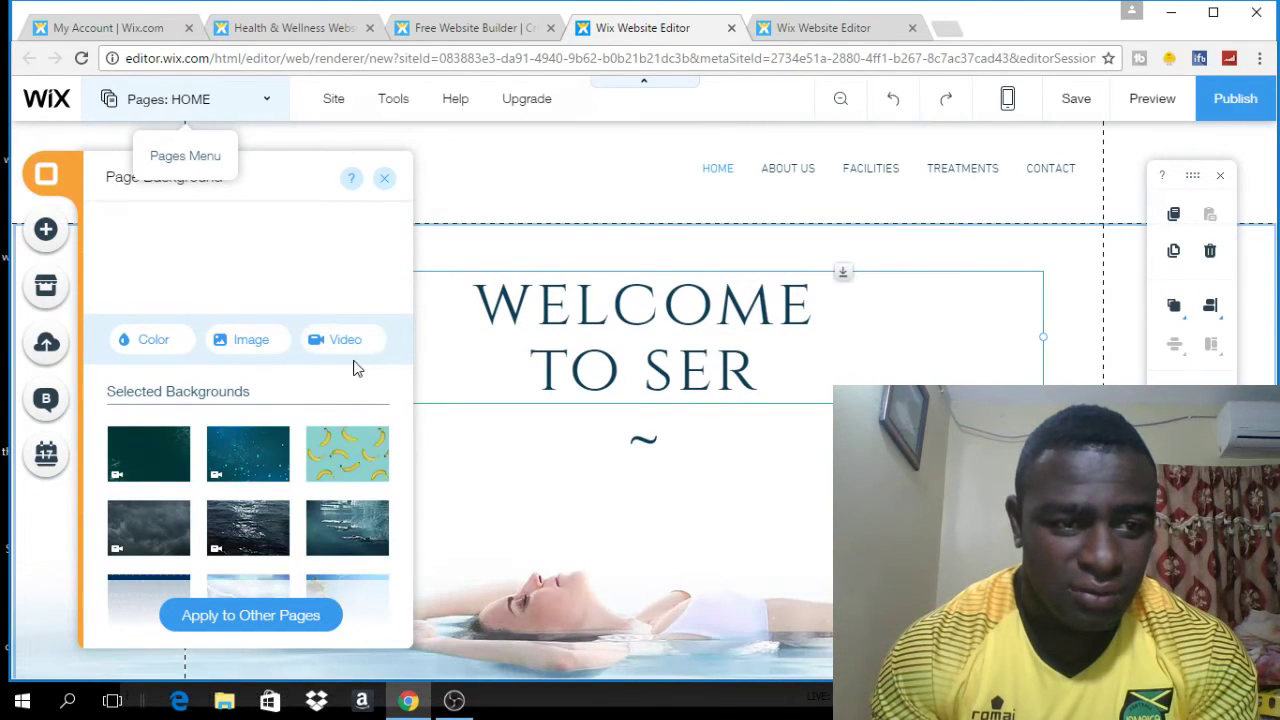
Step: Browse the Add panel's image, social, store and blog elements, then open the Wix Blog introduction
{"action": "left_click", "coordinate": [46, 229]}
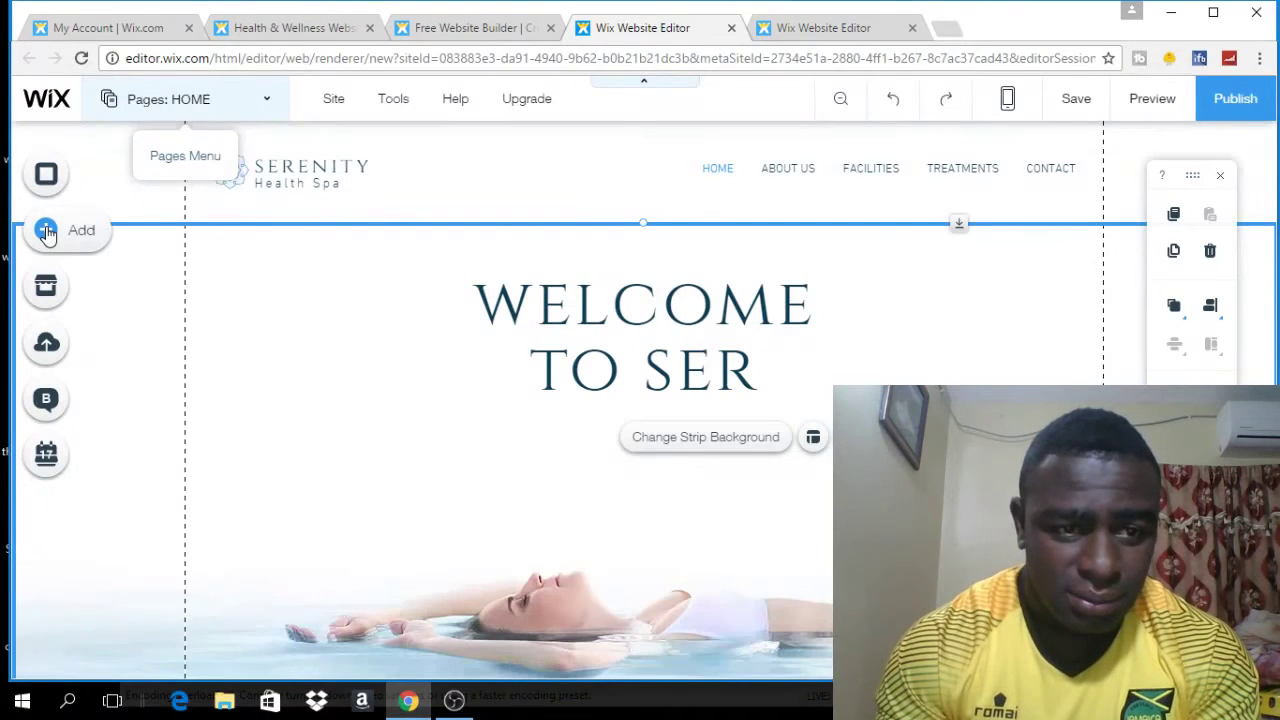
{"action": "left_click", "coordinate": [46, 231]}
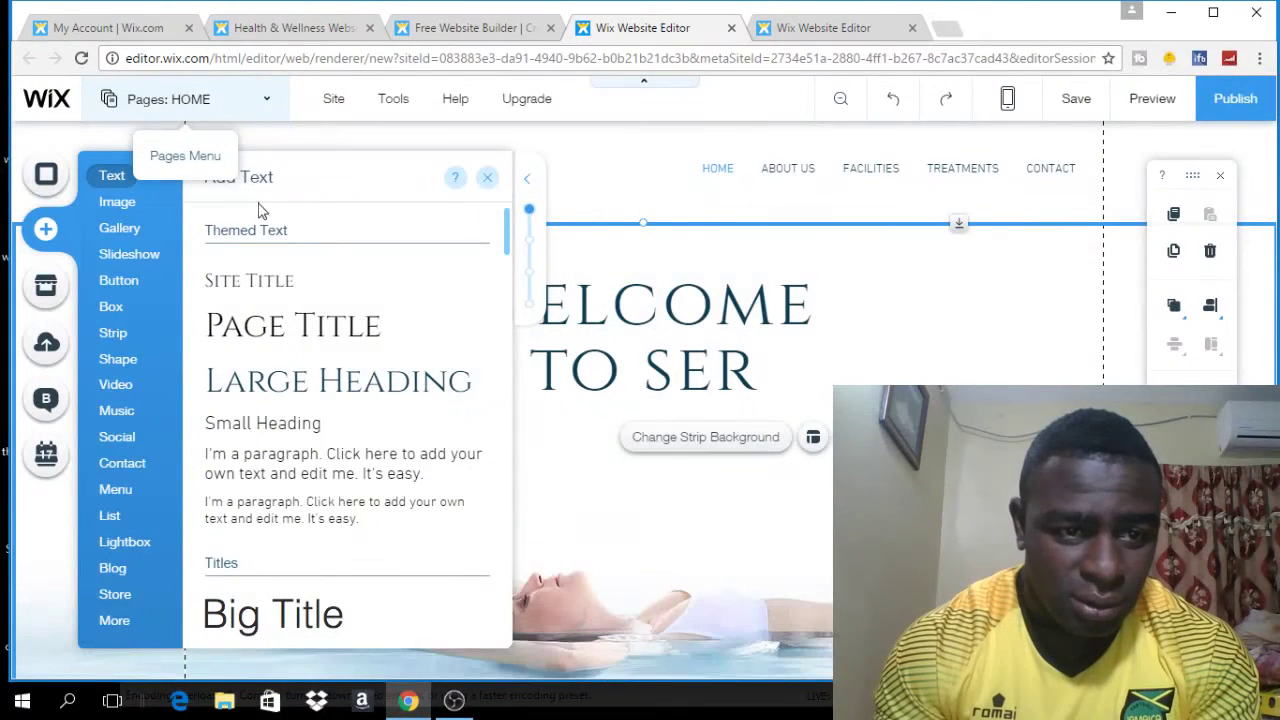
{"action": "left_click", "coordinate": [118, 203]}
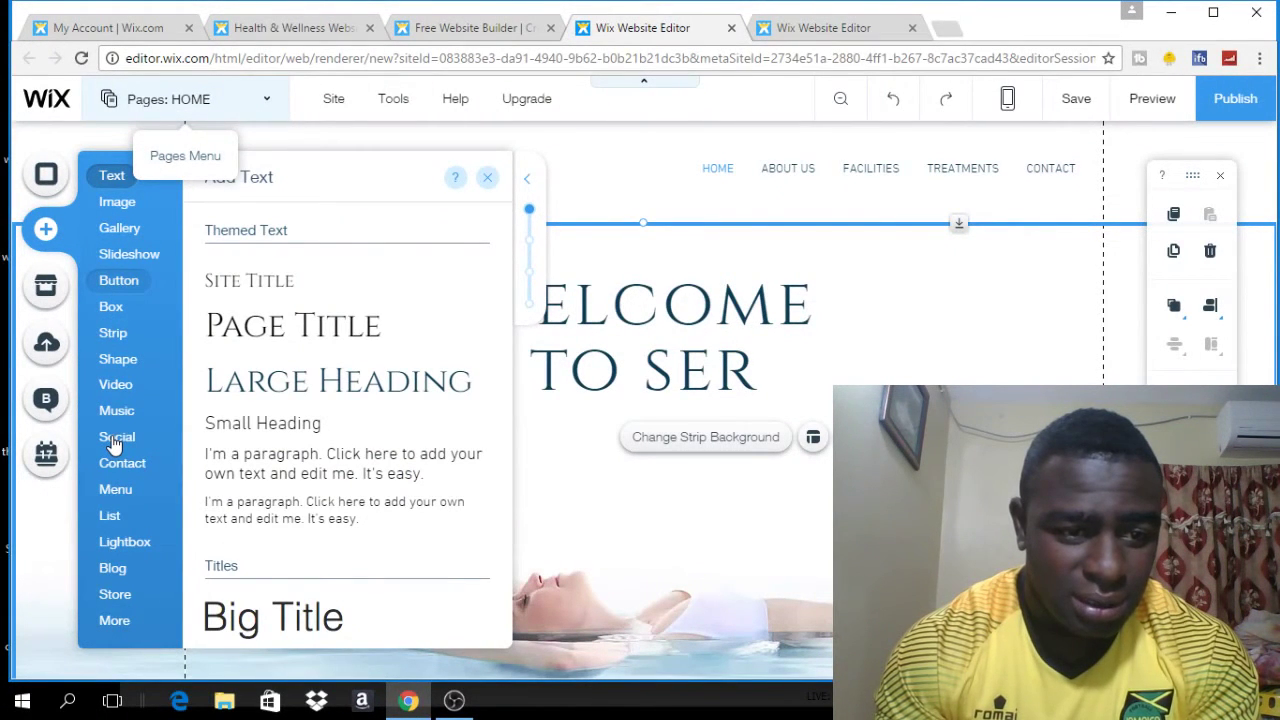
{"action": "left_click", "coordinate": [124, 440]}
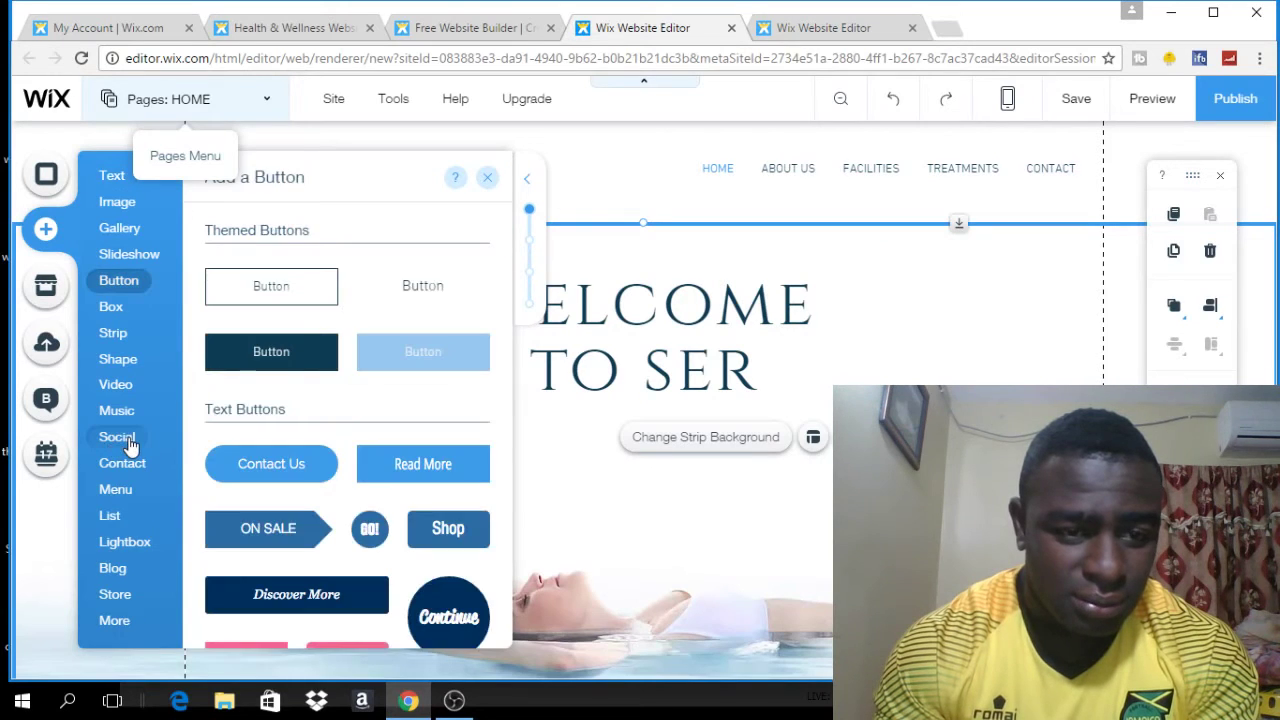
{"action": "scroll", "coordinate": [300, 380], "scroll_direction": "down", "scroll_amount": 2}
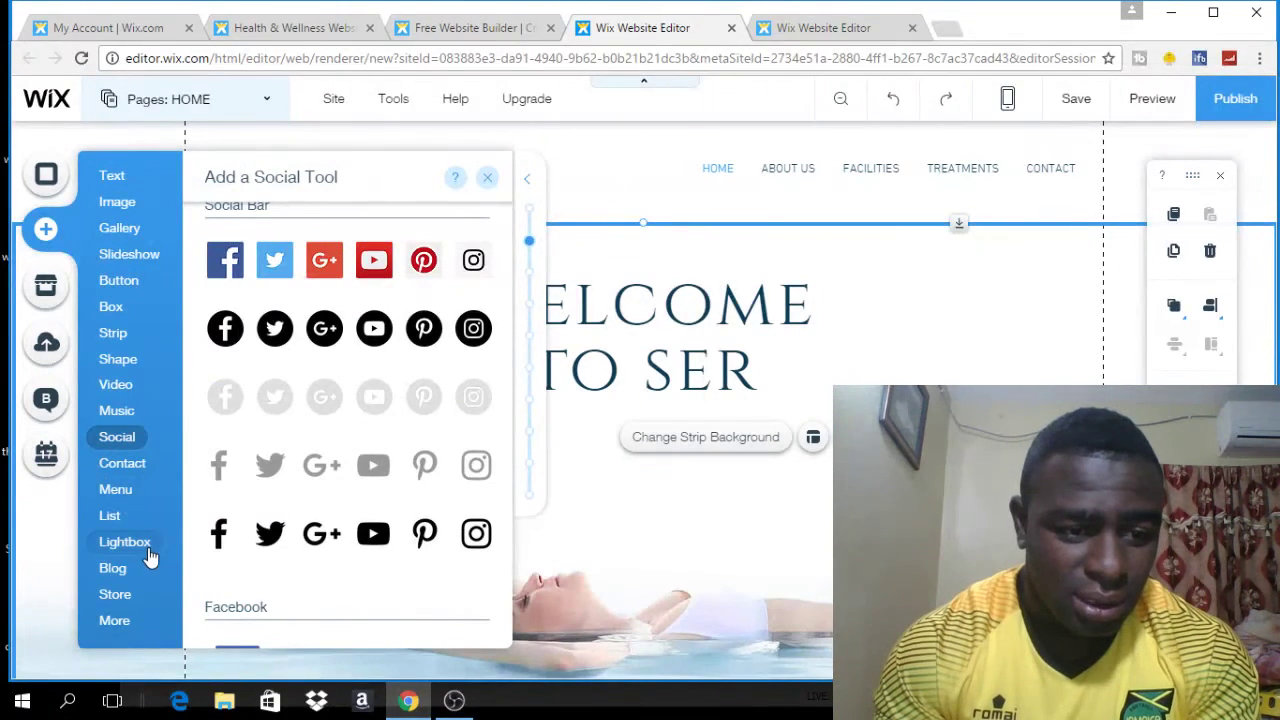
{"action": "left_click", "coordinate": [114, 594]}
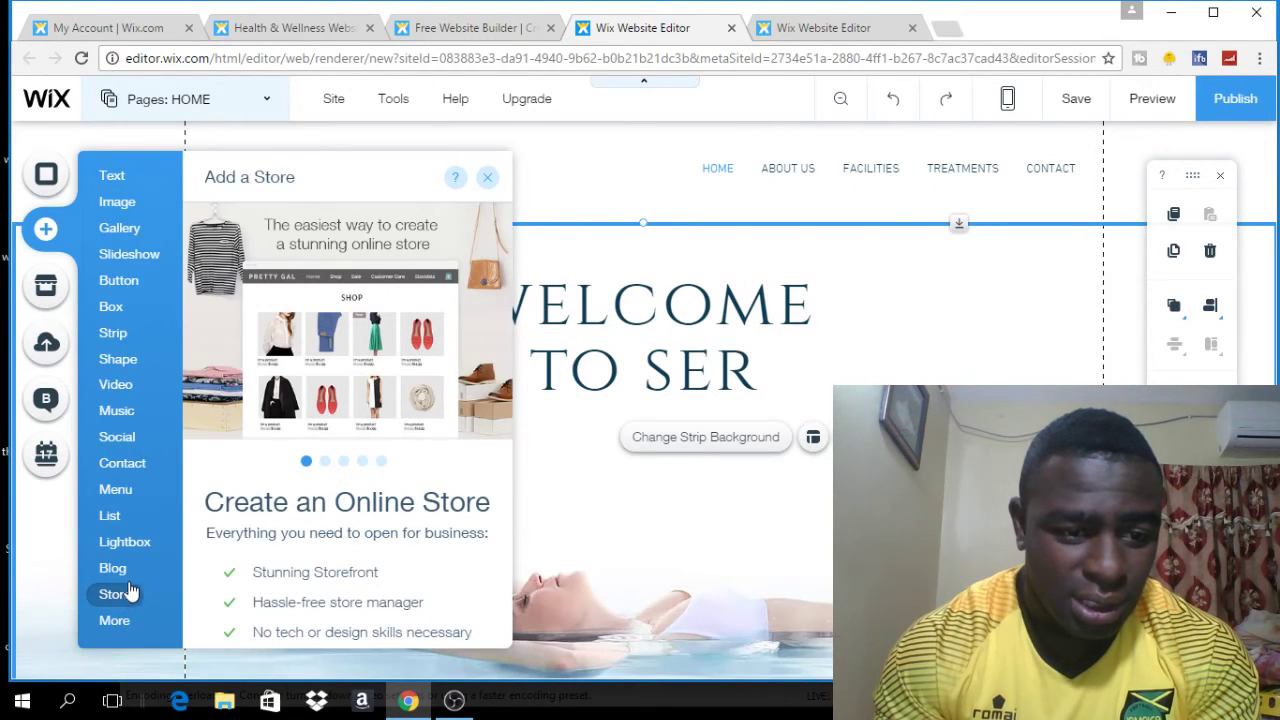
{"action": "left_click", "coordinate": [128, 578]}
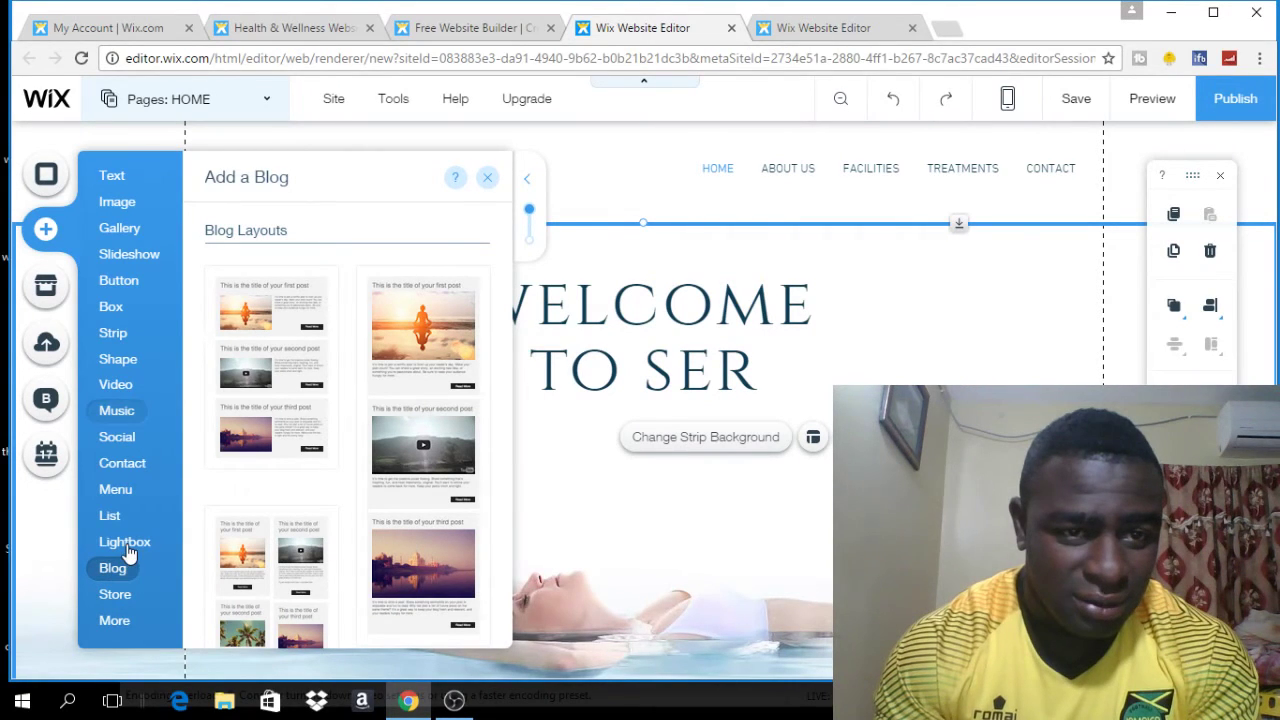
{"action": "left_click", "coordinate": [45, 398]}
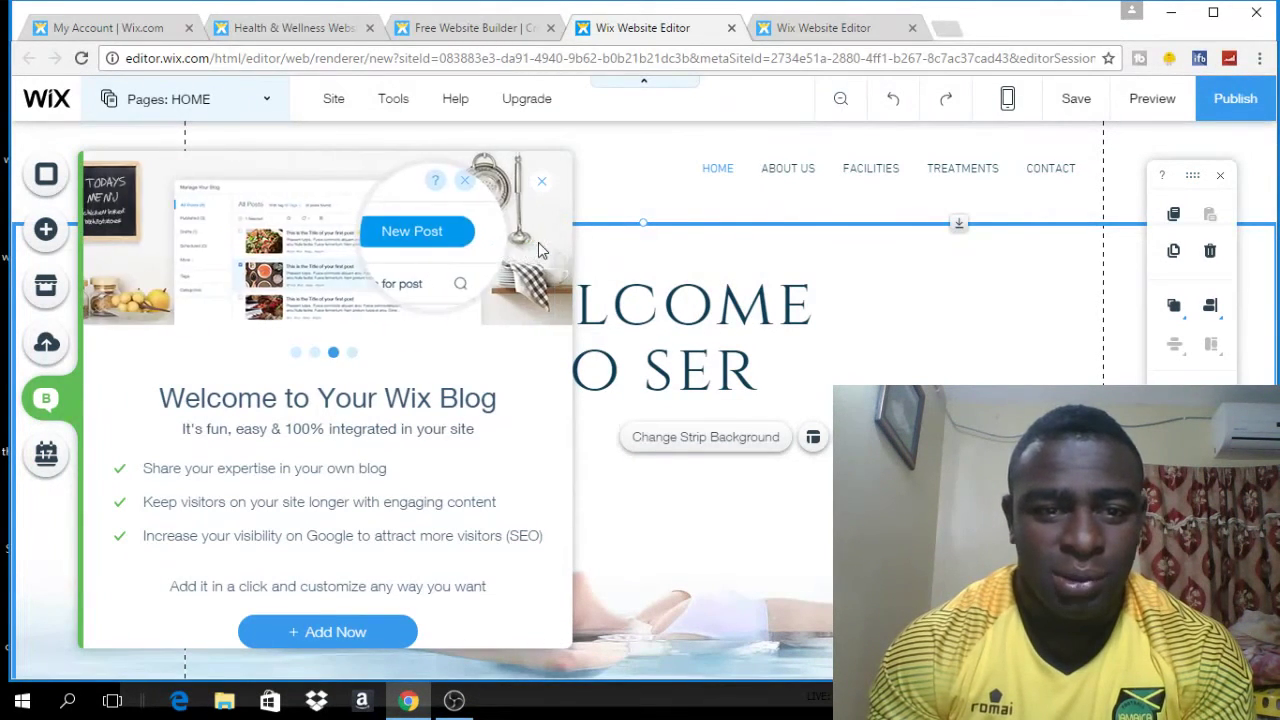
Step: Switch to the Tanisha nail salon editor tab and scroll through its home page
{"action": "left_click", "coordinate": [808, 32]}
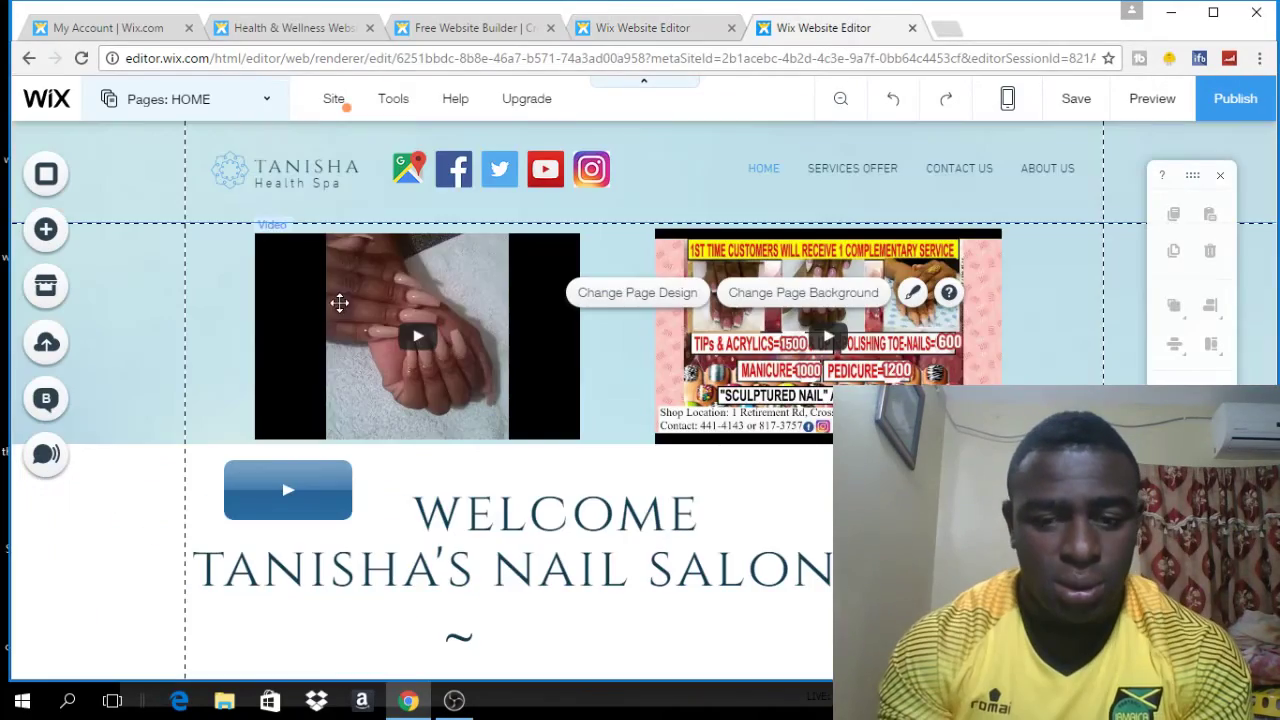
{"action": "scroll", "coordinate": [354, 311], "scroll_direction": "down", "scroll_amount": 10}
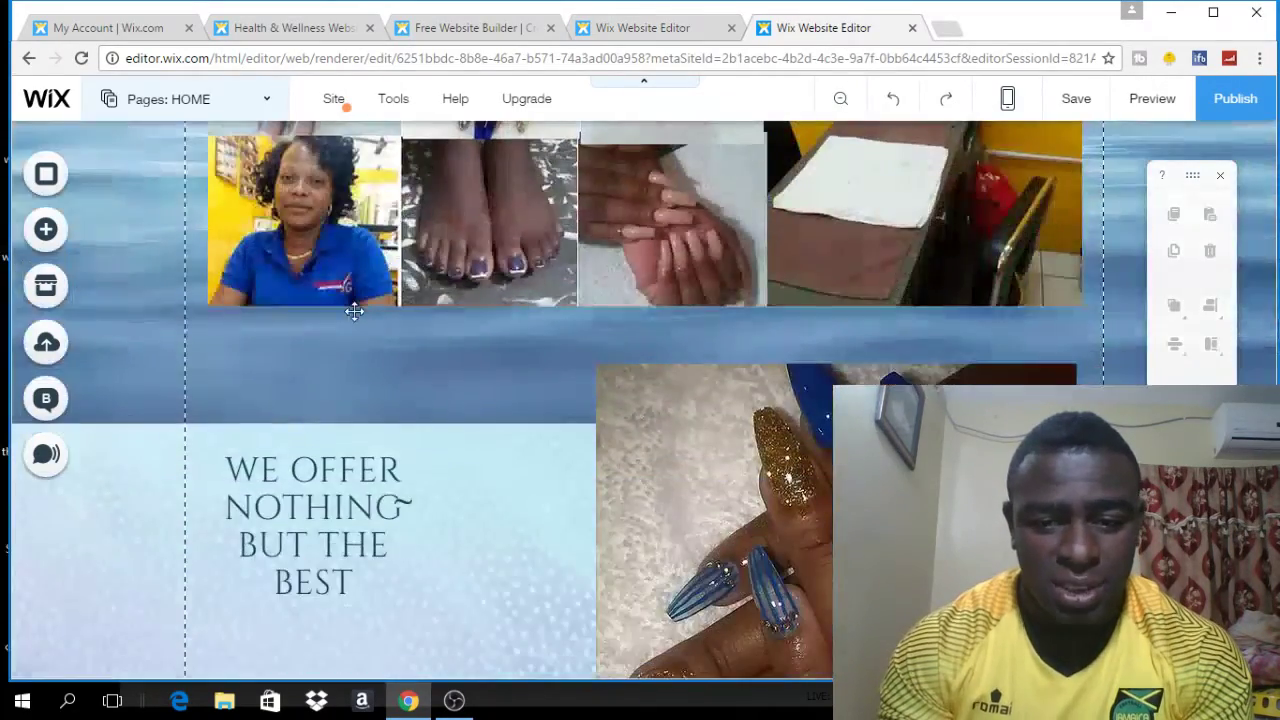
{"action": "scroll", "coordinate": [354, 311], "scroll_direction": "up", "scroll_amount": 10}
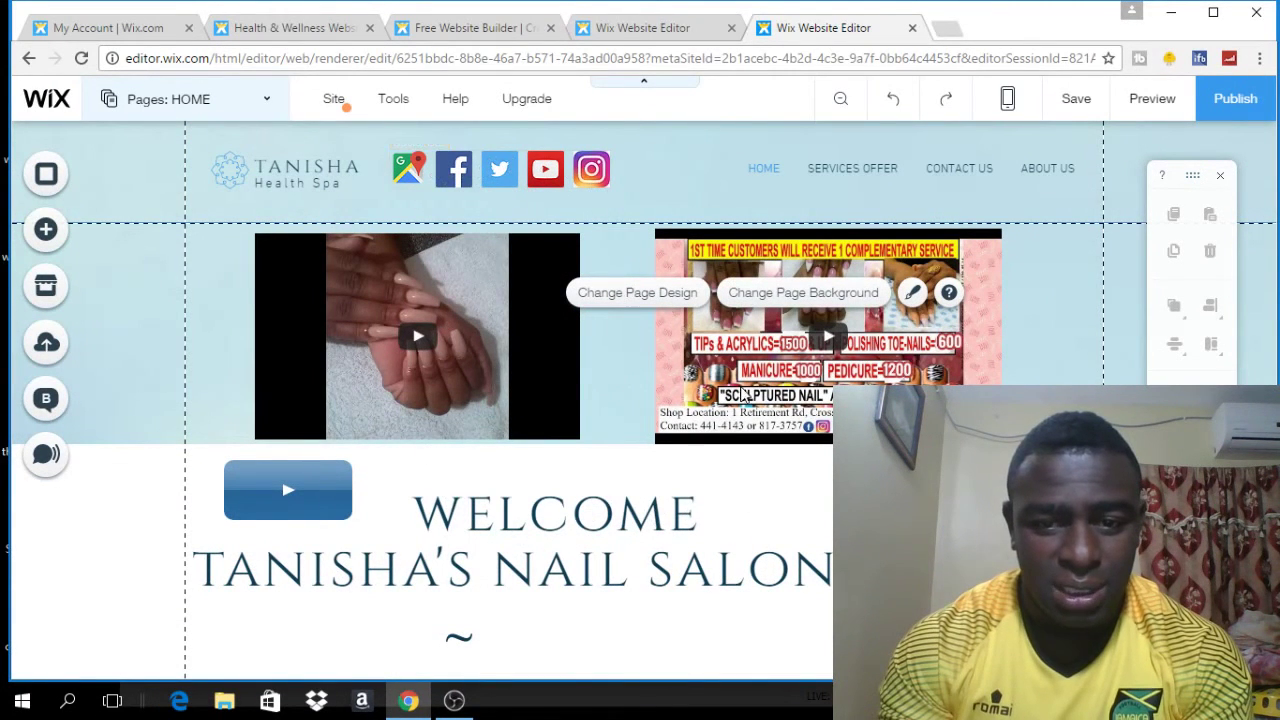
{"action": "scroll", "coordinate": [420, 330], "scroll_direction": "down", "scroll_amount": 3}
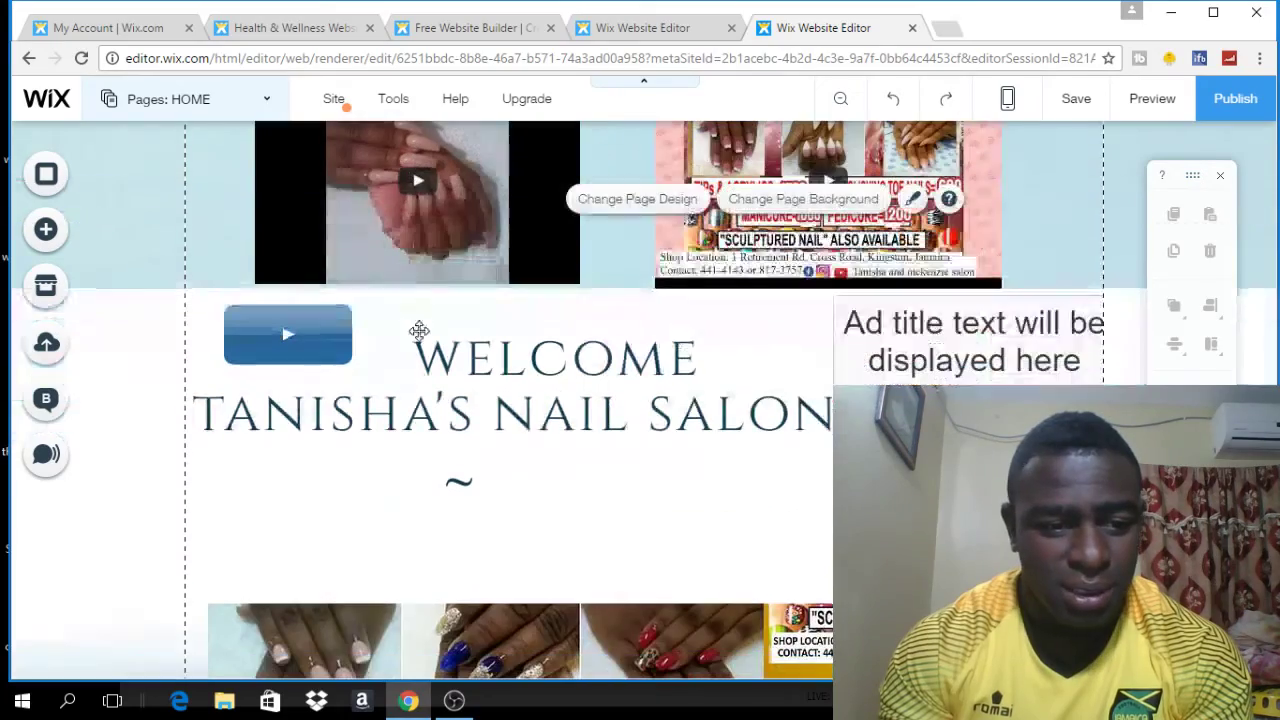
{"action": "scroll", "coordinate": [355, 369], "scroll_direction": "down", "scroll_amount": 5}
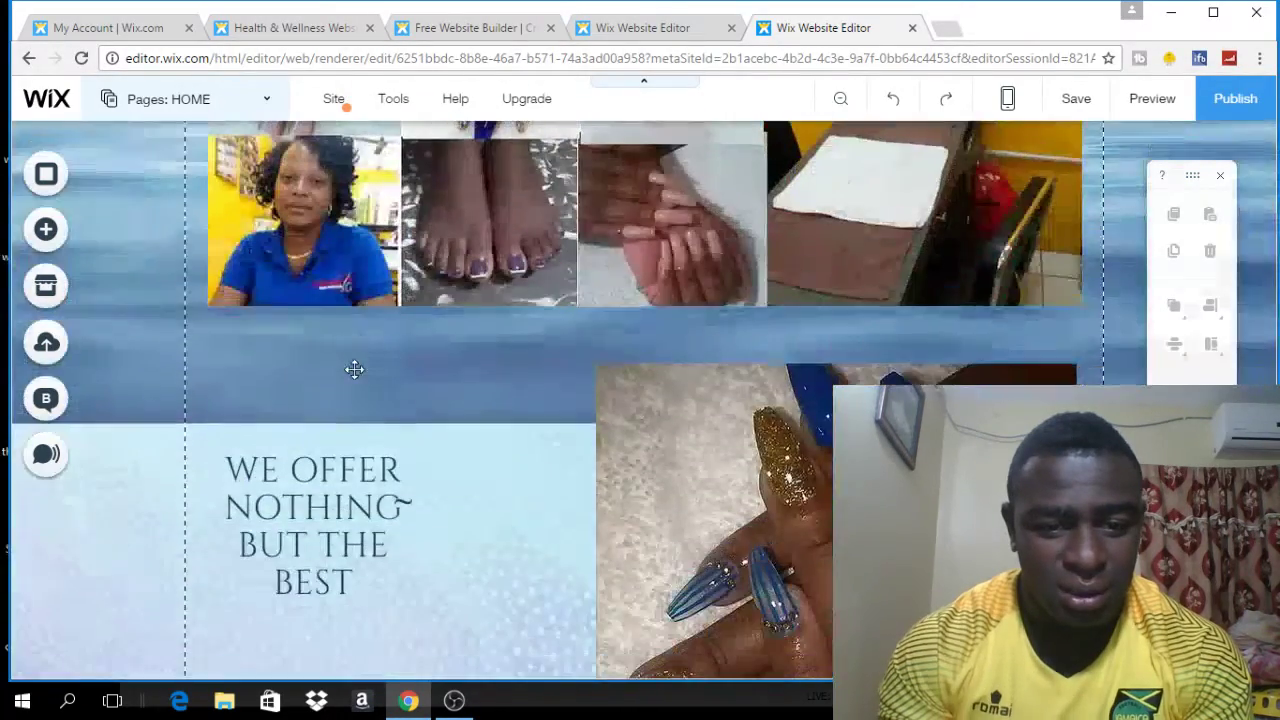
{"action": "scroll", "coordinate": [355, 369], "scroll_direction": "up", "scroll_amount": 3}
{"action": "scroll", "coordinate": [355, 369], "scroll_direction": "down", "scroll_amount": 8}
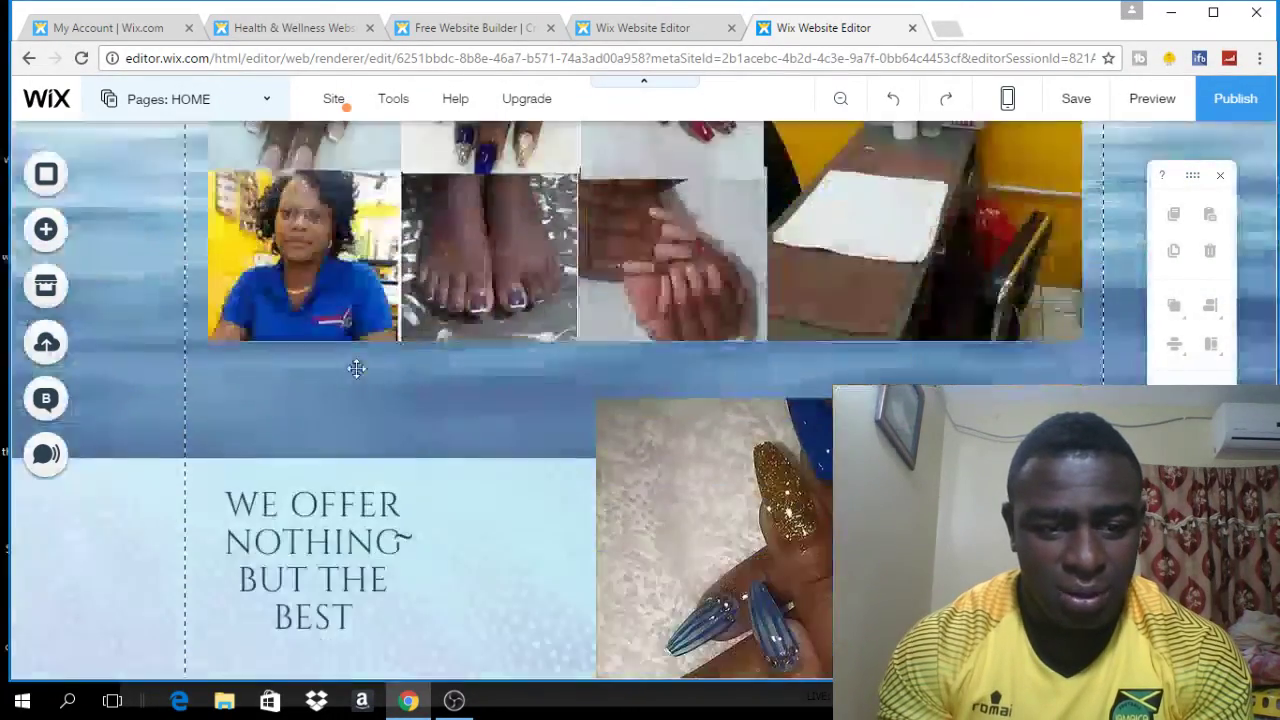
{"action": "scroll", "coordinate": [362, 370], "scroll_direction": "down", "scroll_amount": 5}
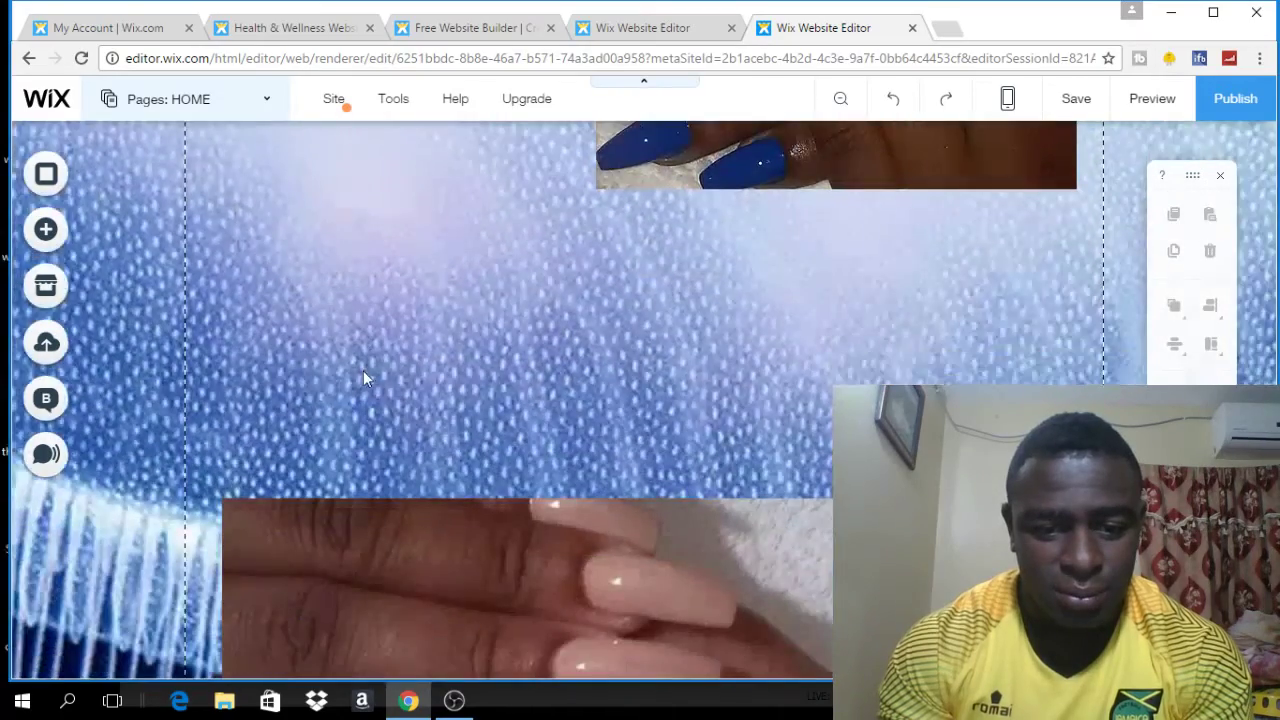
{"action": "scroll", "coordinate": [366, 369], "scroll_direction": "up", "scroll_amount": 4}
{"action": "scroll", "coordinate": [369, 355], "scroll_direction": "up", "scroll_amount": 10}
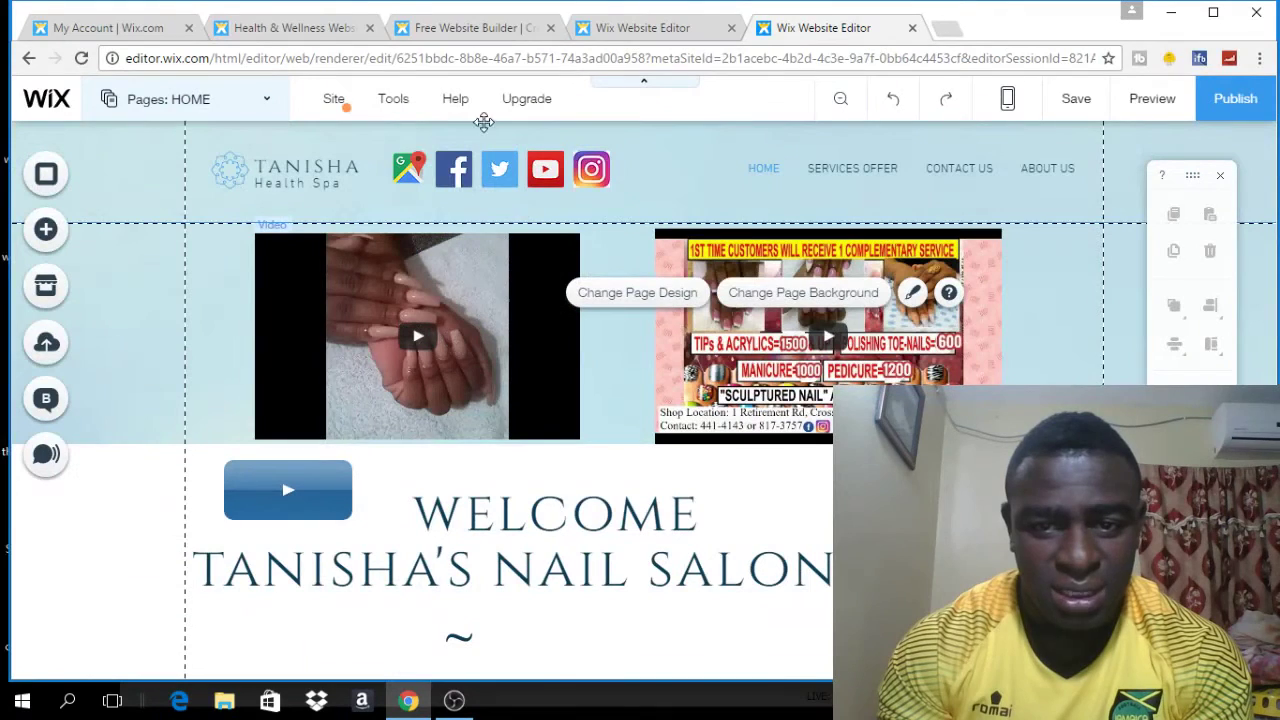
Step: Go to the SERVICES OFFER page and review its prices: $1900, Pedicure $1200, Manicure $1000
{"action": "left_click", "coordinate": [170, 99]}
{"action": "left_click", "coordinate": [204, 287]}
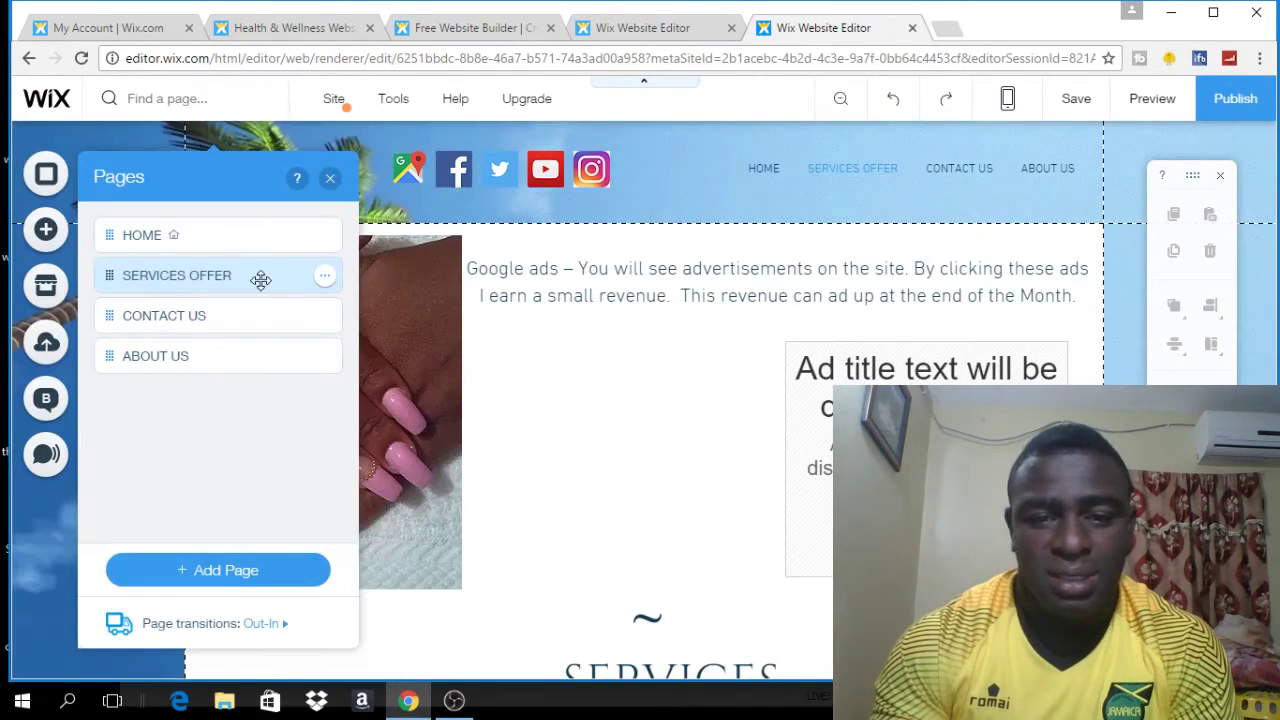
{"action": "scroll", "coordinate": [733, 337], "scroll_direction": "down", "scroll_amount": 3}
{"action": "scroll", "coordinate": [730, 340], "scroll_direction": "down", "scroll_amount": 3}
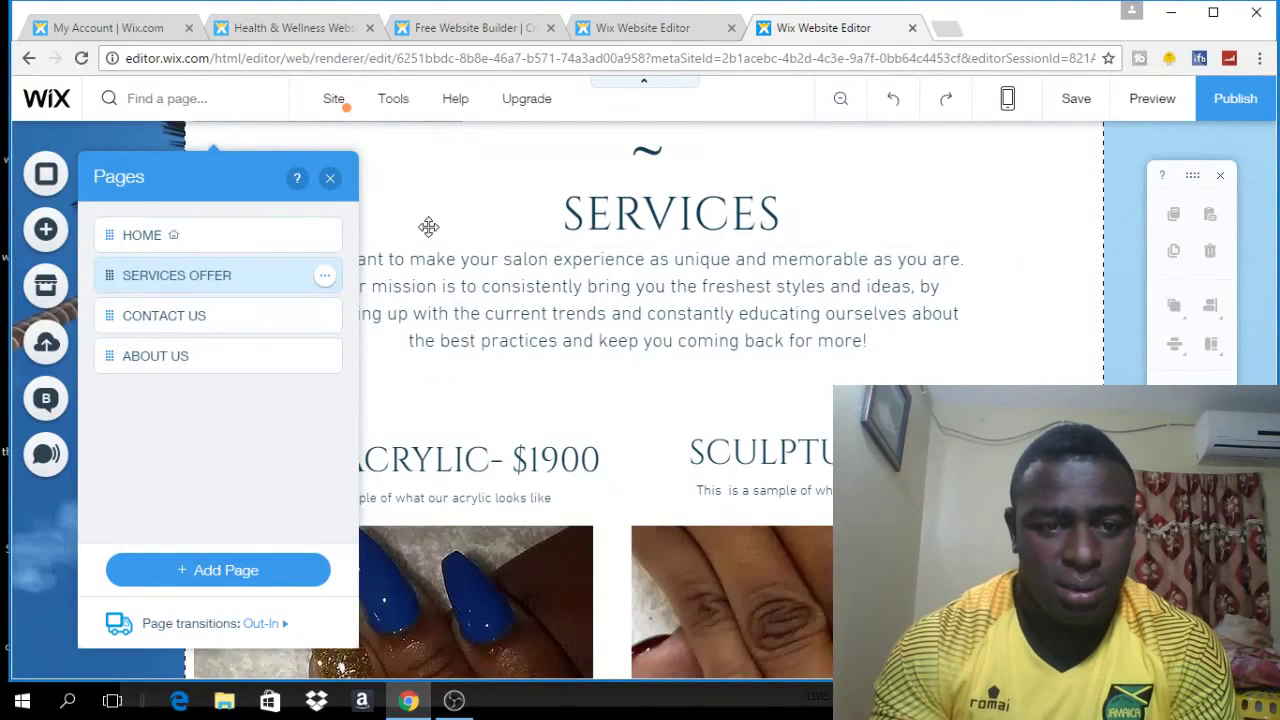
{"action": "left_click", "coordinate": [330, 178]}
{"action": "scroll", "coordinate": [472, 238], "scroll_direction": "down", "scroll_amount": 3}
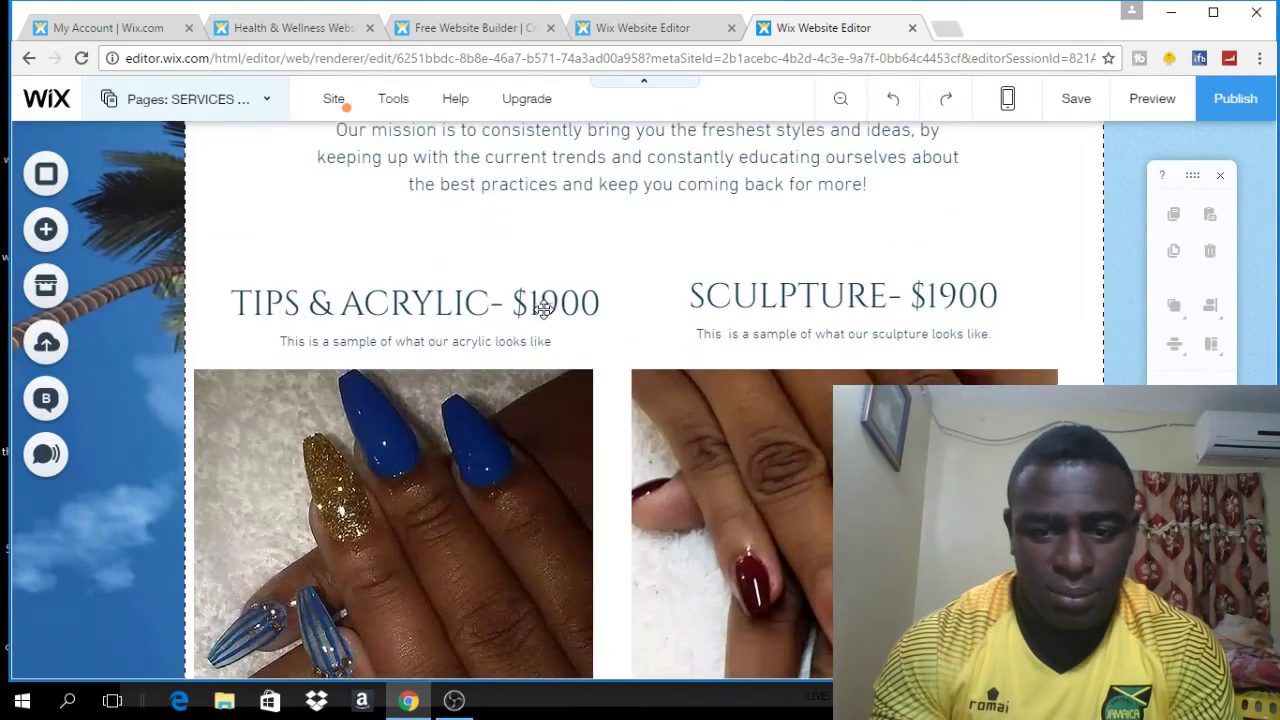
{"action": "scroll", "coordinate": [543, 307], "scroll_direction": "down", "scroll_amount": 10}
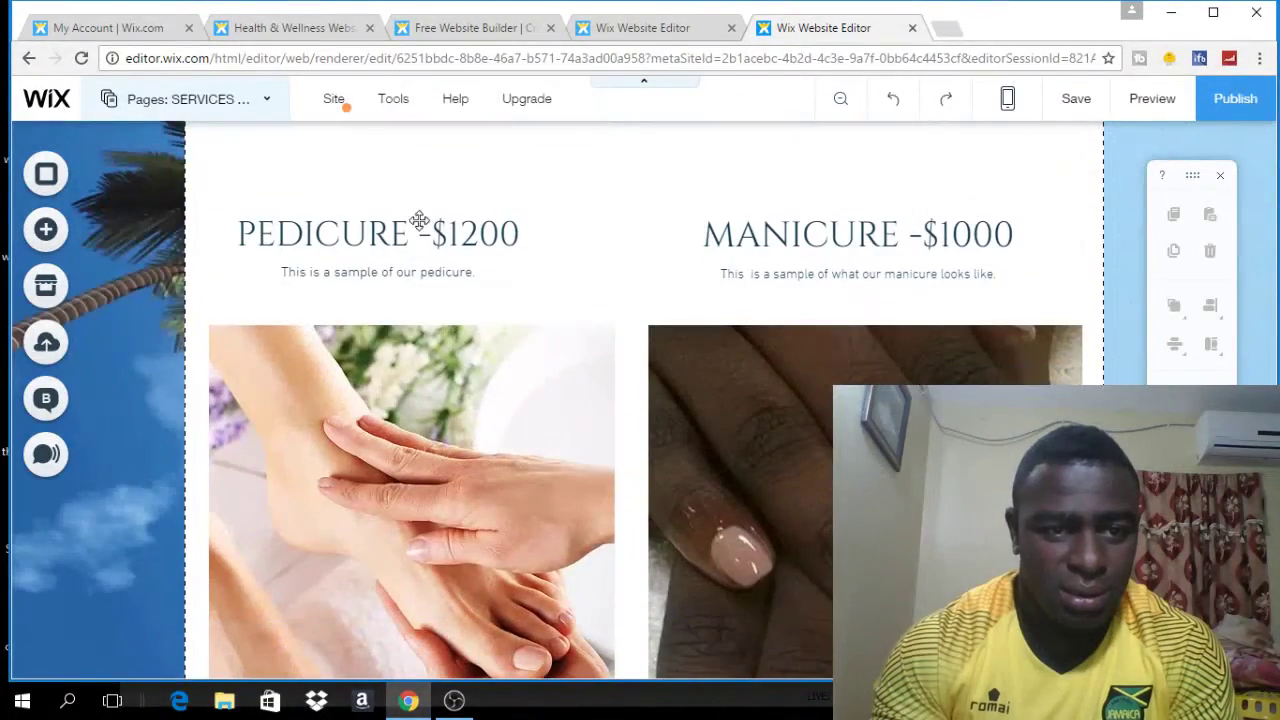
{"action": "scroll", "coordinate": [526, 220], "scroll_direction": "up", "scroll_amount": 9}
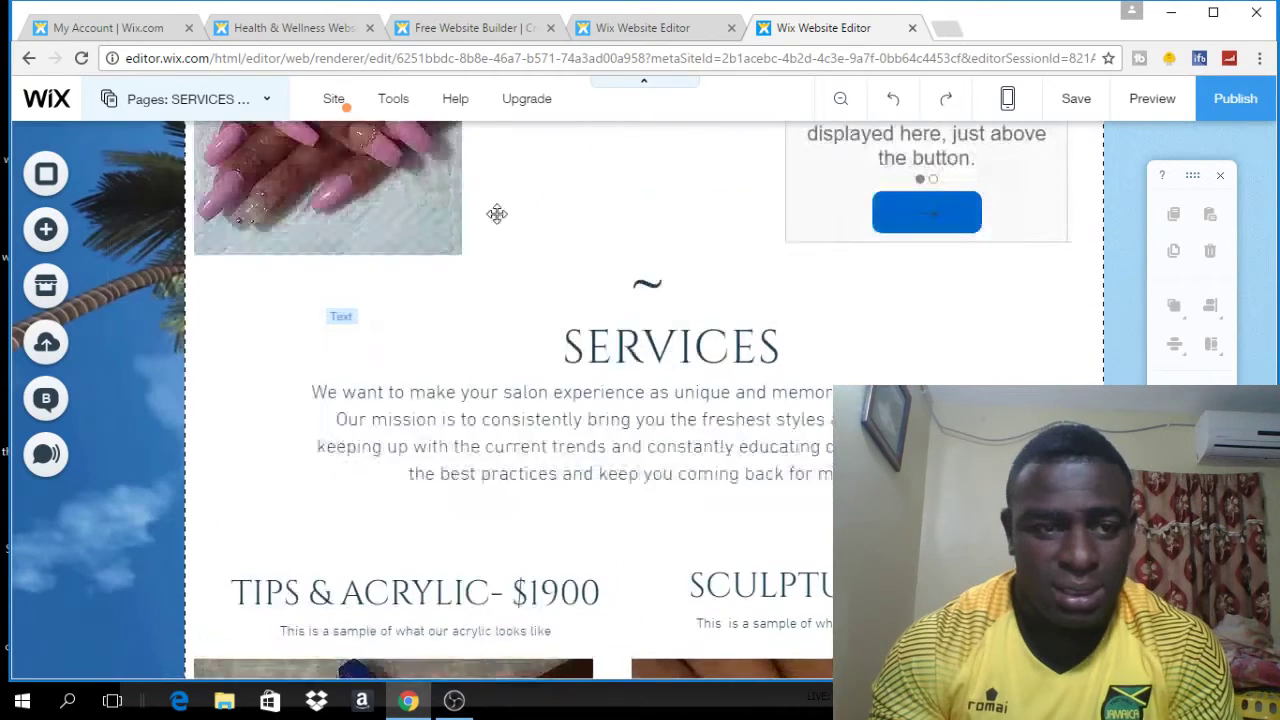
{"action": "scroll", "coordinate": [505, 217], "scroll_direction": "up", "scroll_amount": 6}
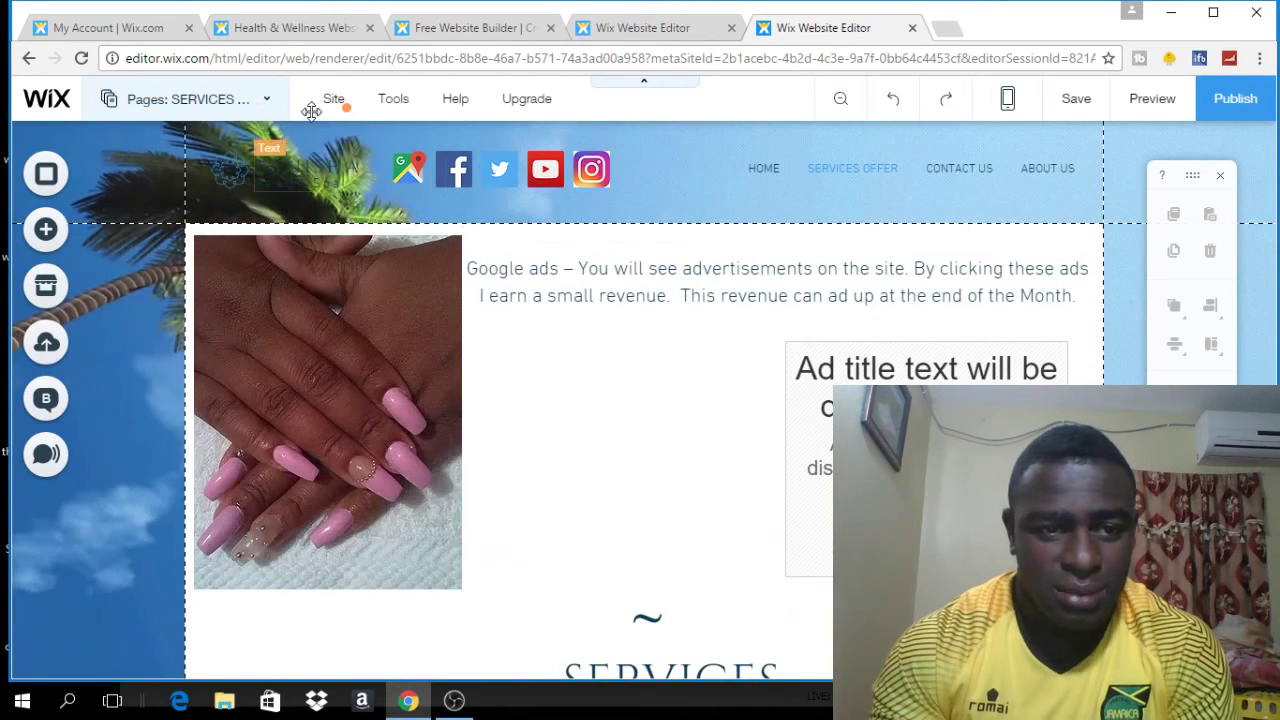
{"action": "key", "text": "ctrl+shift+Tab"}
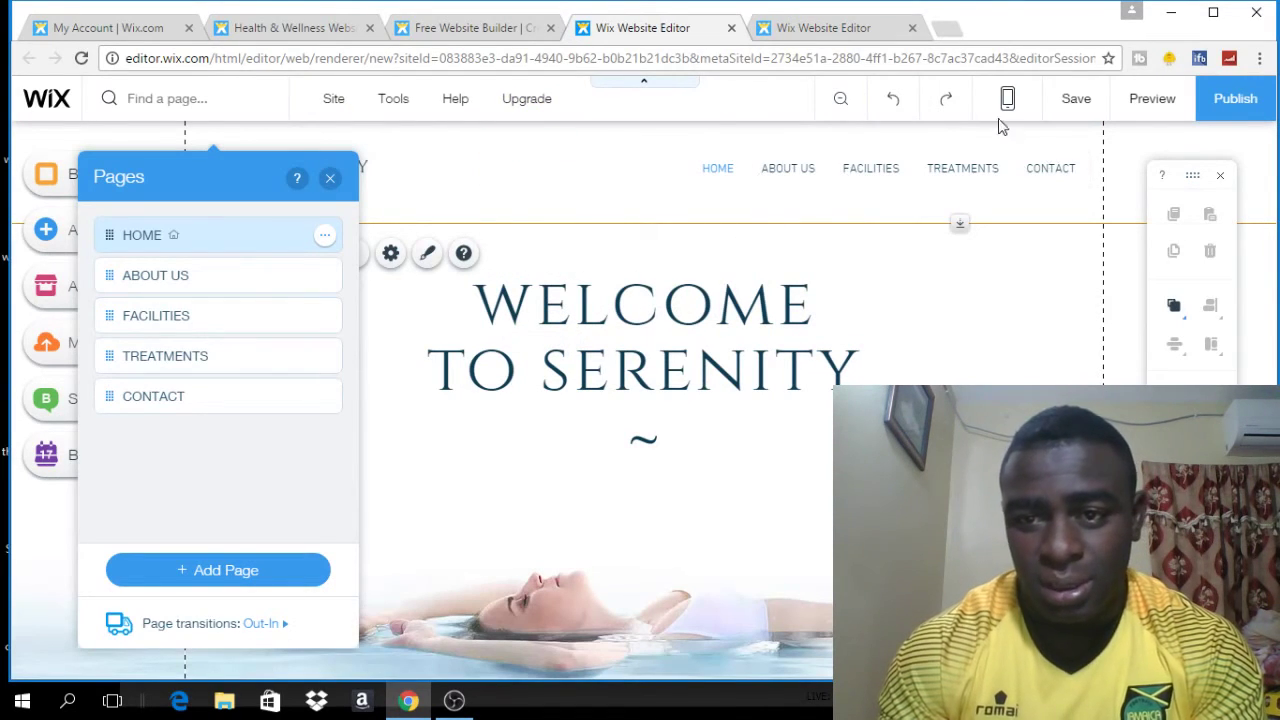
{"action": "key", "text": "ctrl+Tab"}
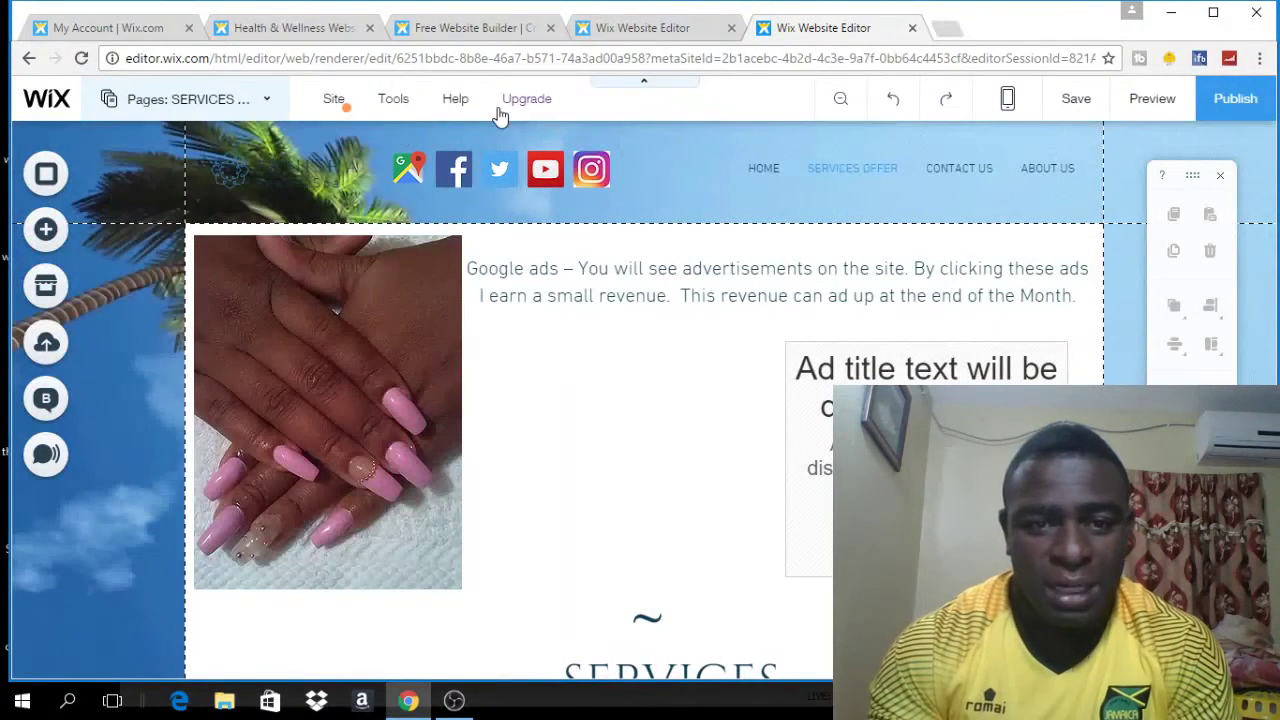
{"action": "mouse_move", "coordinate": [500, 115]}
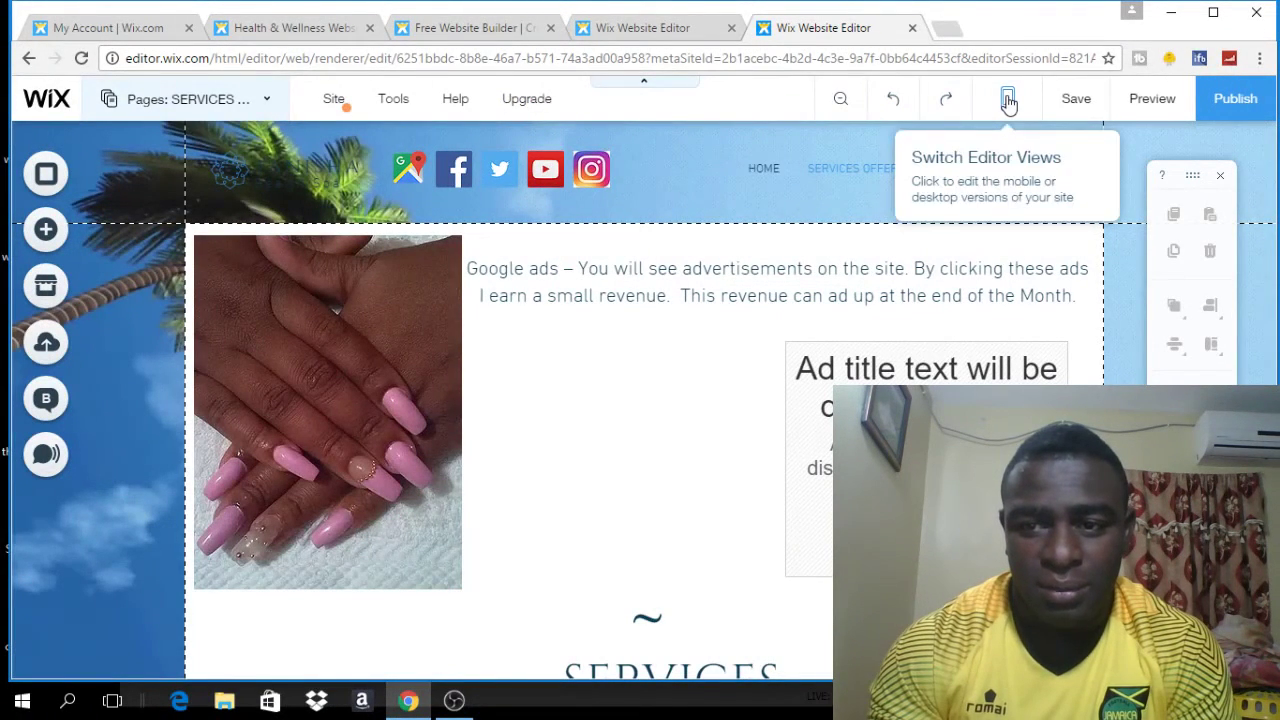
Step: Switch to Edit Mobile View and scroll through the phone layout of the SERVICES OFFER page
{"action": "left_click", "coordinate": [1008, 101]}
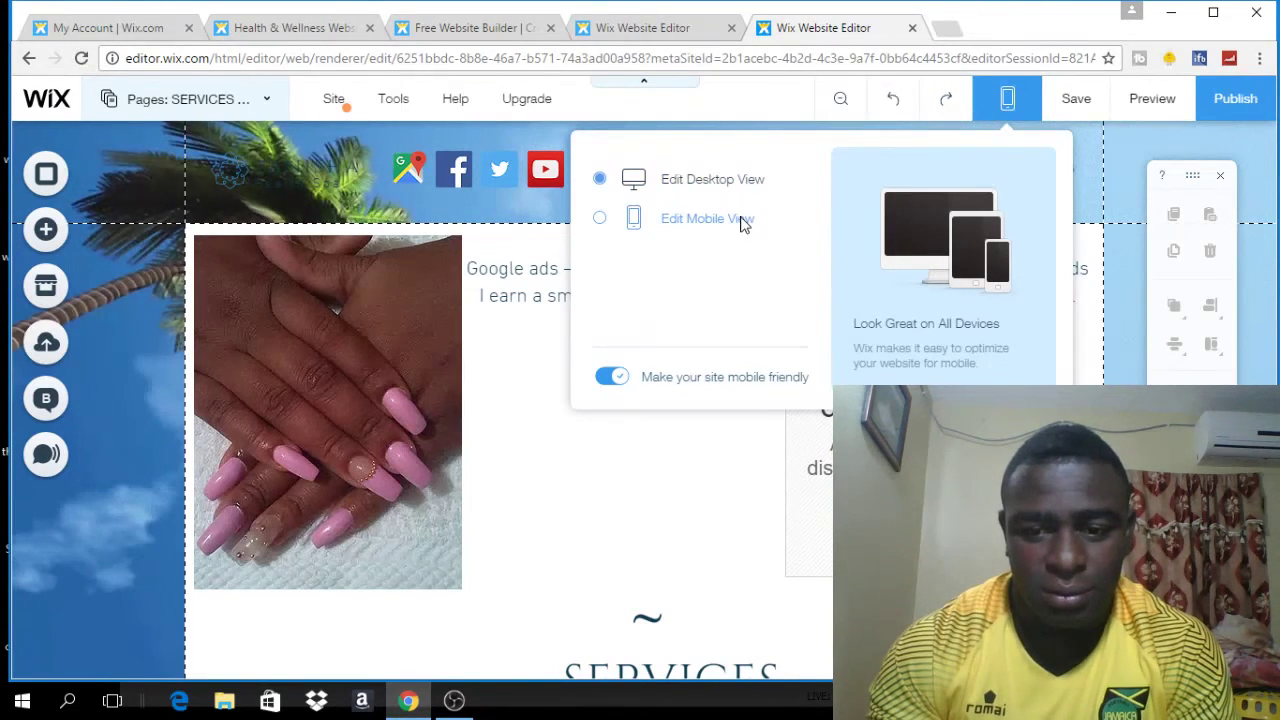
{"action": "left_click", "coordinate": [743, 224]}
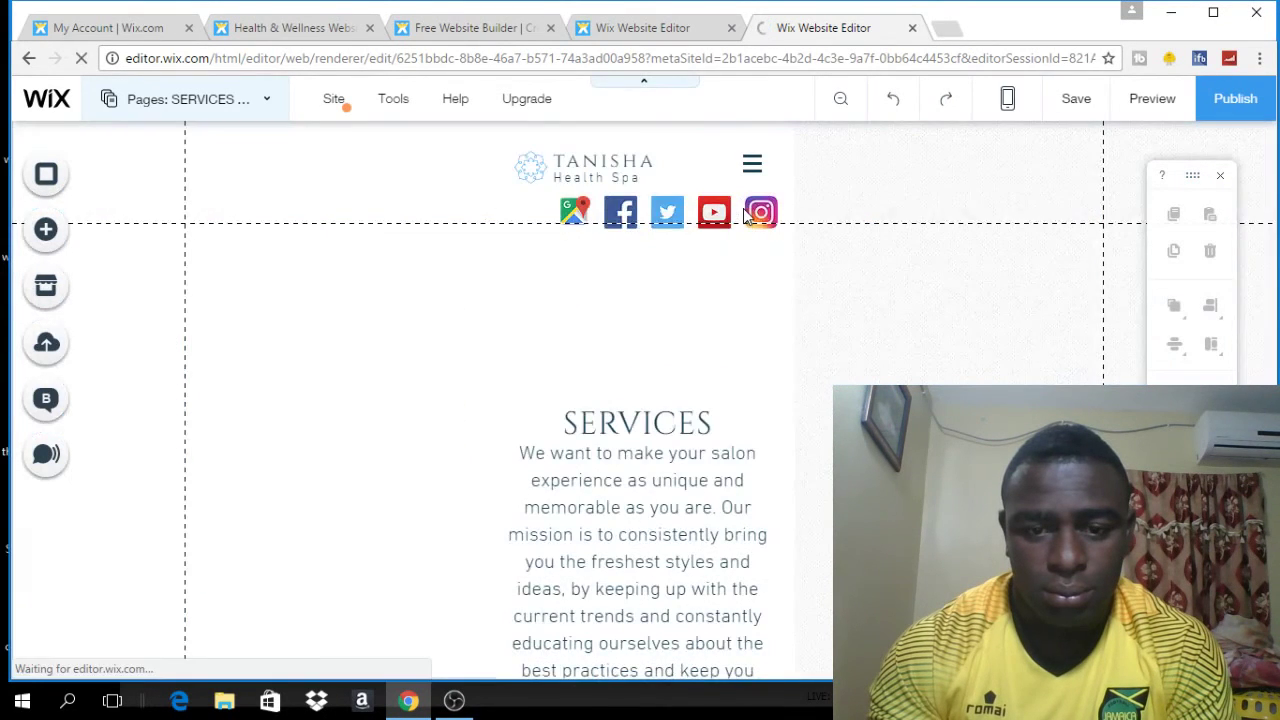
{"action": "scroll", "coordinate": [656, 283], "scroll_direction": "down", "scroll_amount": 2}
{"action": "scroll", "coordinate": [654, 280], "scroll_direction": "up", "scroll_amount": 2}
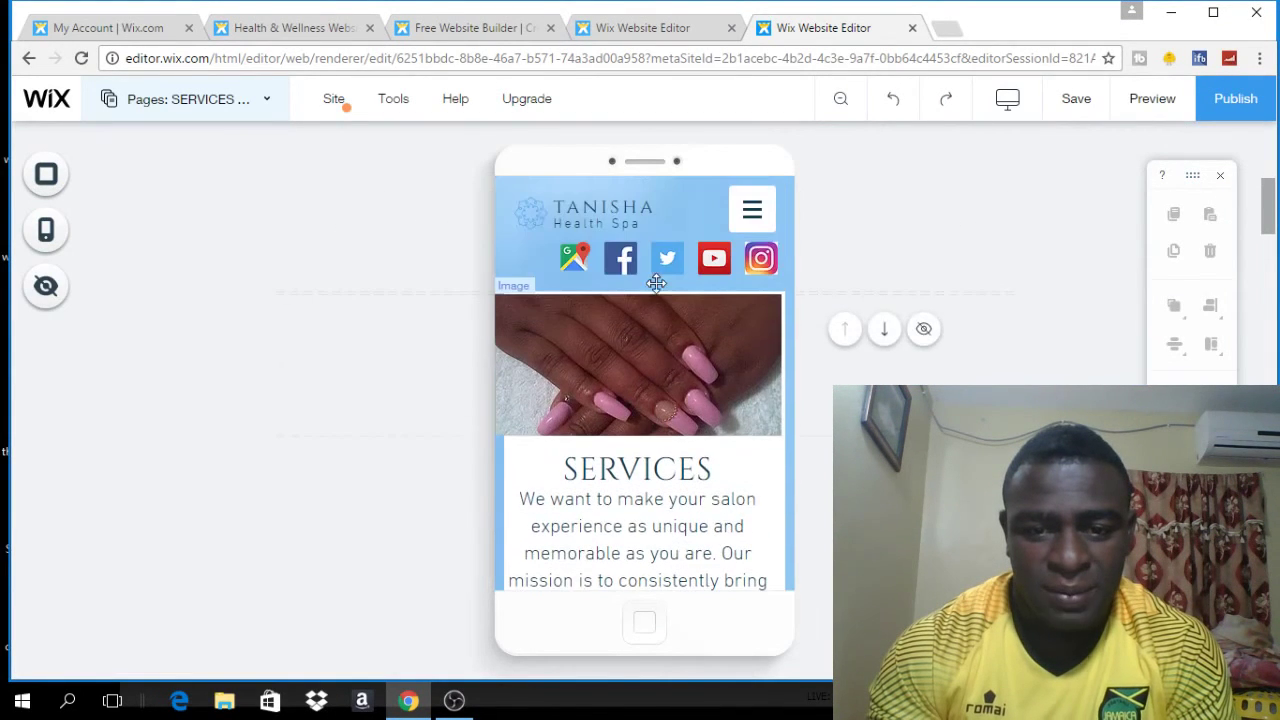
{"action": "scroll", "coordinate": [663, 303], "scroll_direction": "down", "scroll_amount": 2}
{"action": "scroll", "coordinate": [667, 305], "scroll_direction": "down", "scroll_amount": 10}
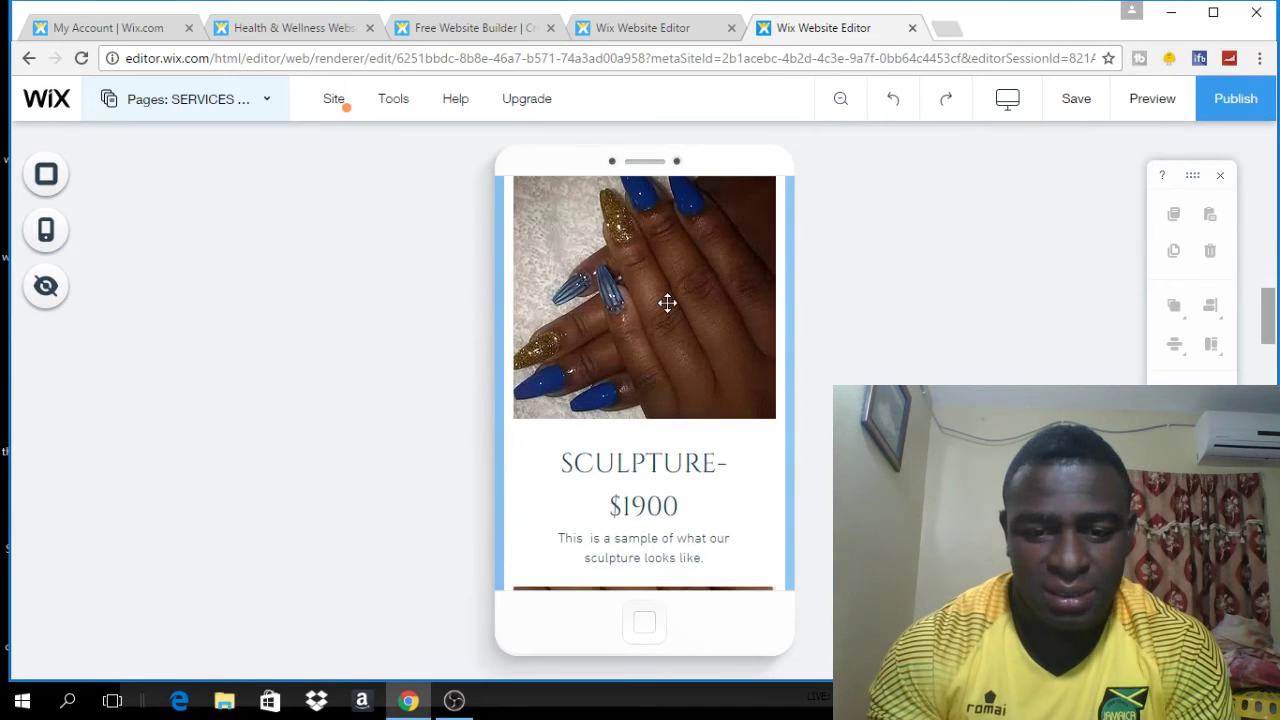
{"action": "scroll", "coordinate": [667, 305], "scroll_direction": "down", "scroll_amount": 5}
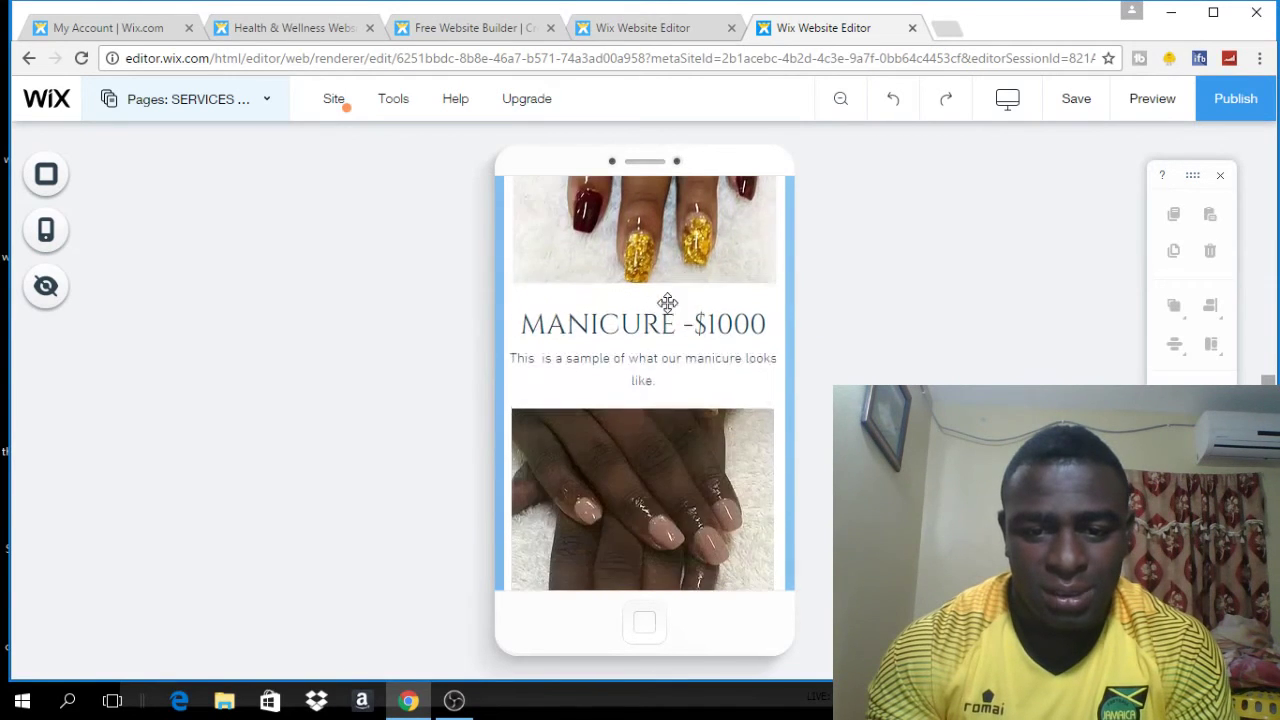
{"action": "scroll", "coordinate": [675, 300], "scroll_direction": "down", "scroll_amount": 8}
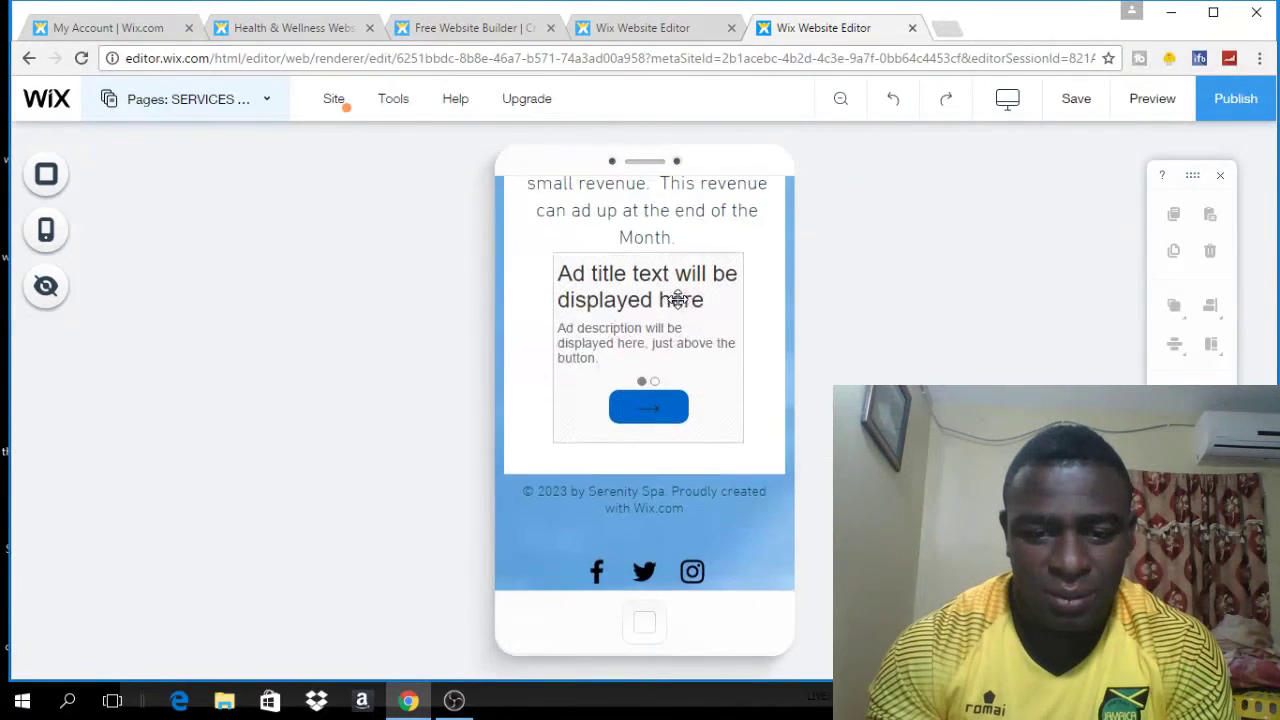
{"action": "scroll", "coordinate": [680, 295], "scroll_direction": "up", "scroll_amount": 6}
{"action": "scroll", "coordinate": [681, 299], "scroll_direction": "up", "scroll_amount": 15}
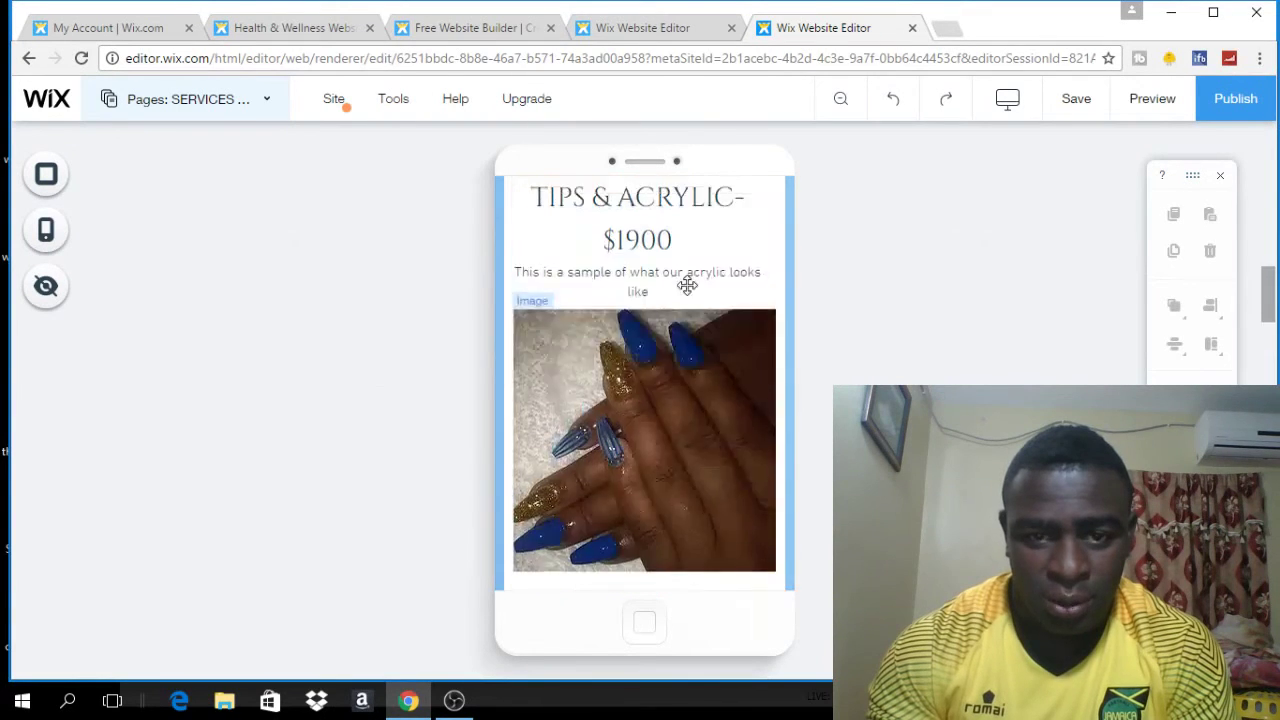